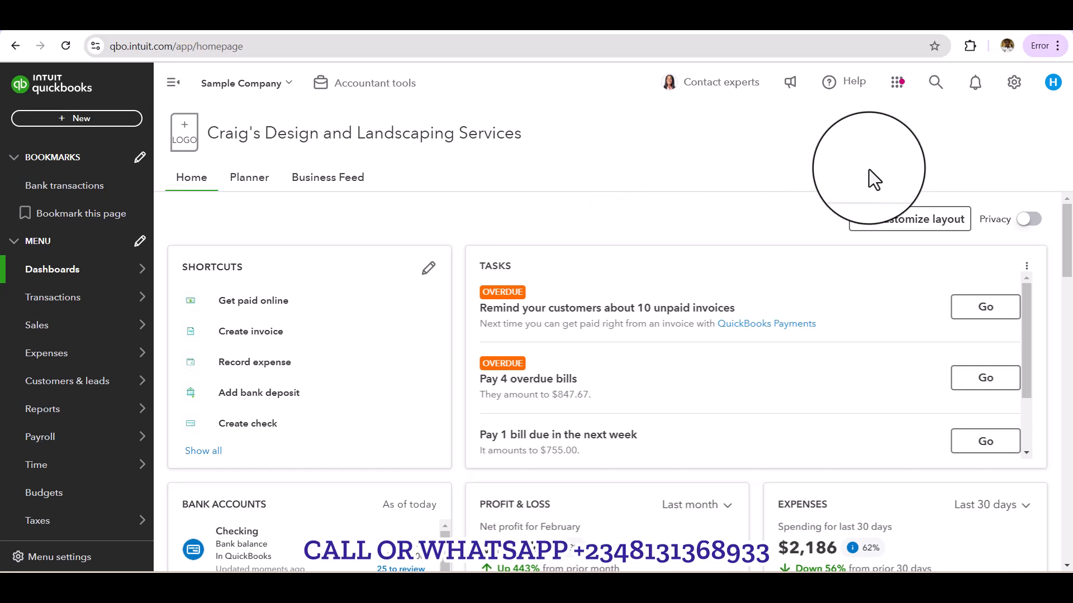
Open the Products and Services list in the Sales section.
mouse_move(72, 329)
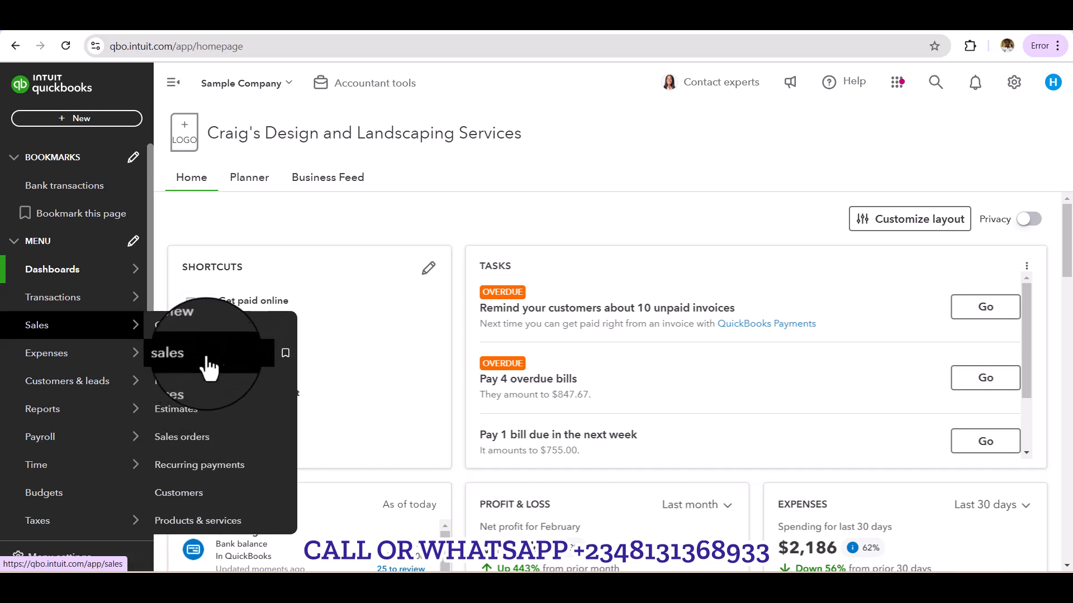
left_click(219, 530)
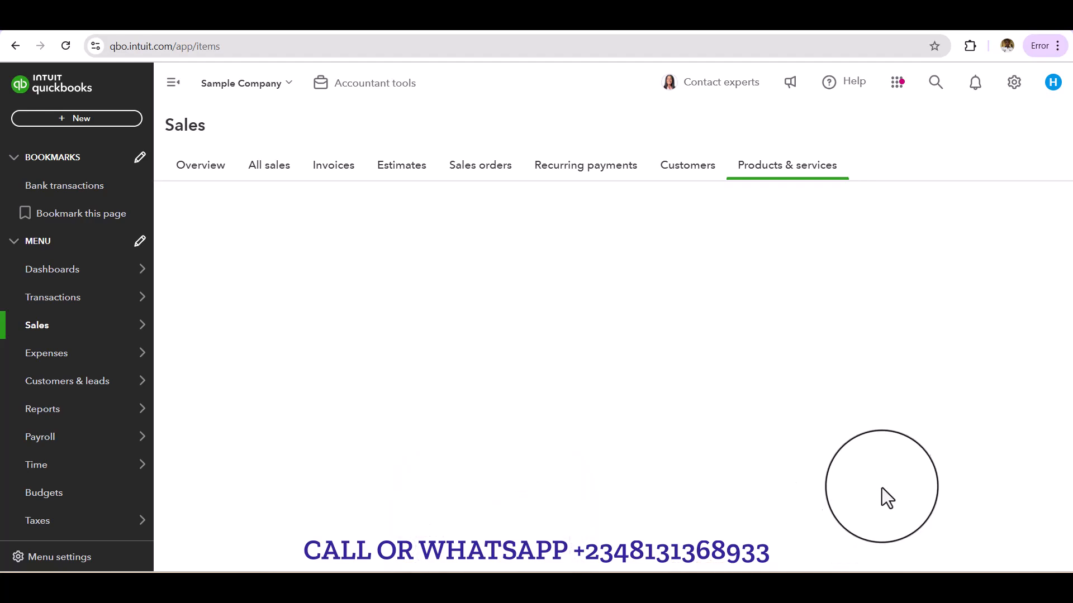
mouse_move(831, 595)
left_click(815, 525)
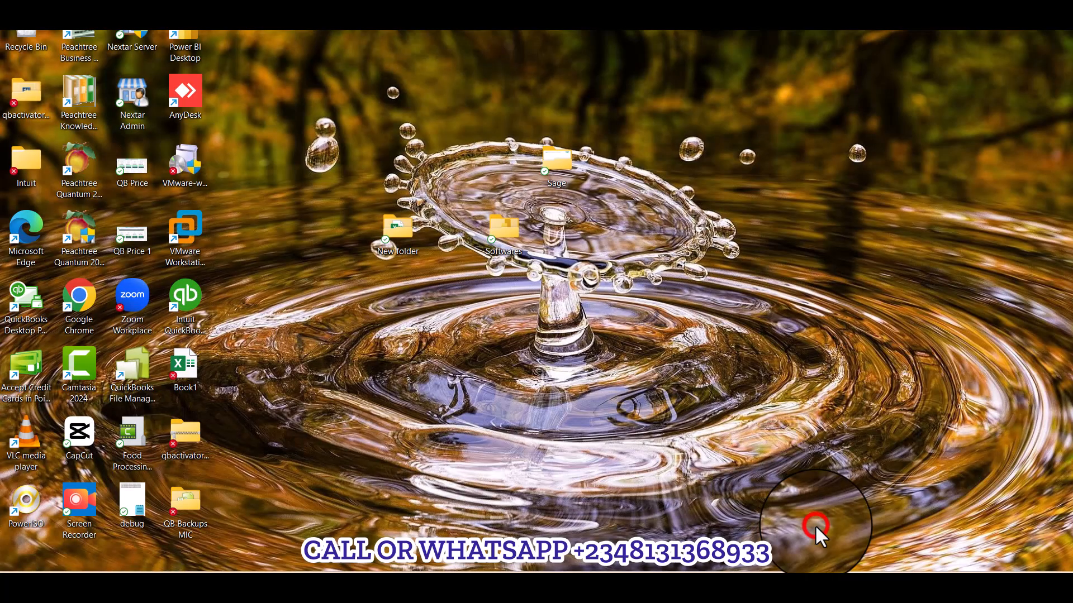
left_click(552, 108)
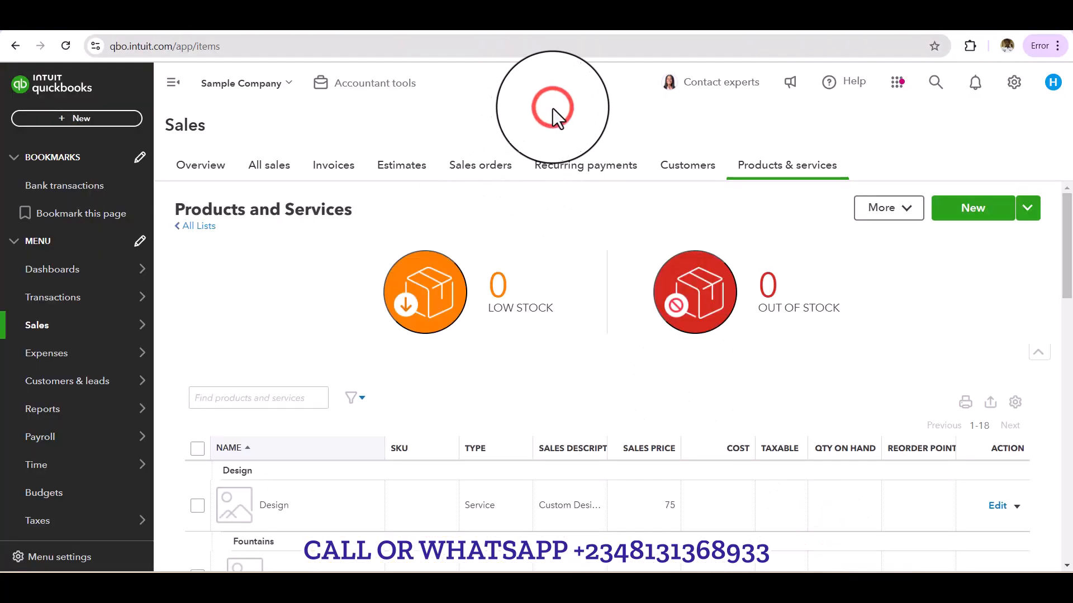
left_click(464, 108)
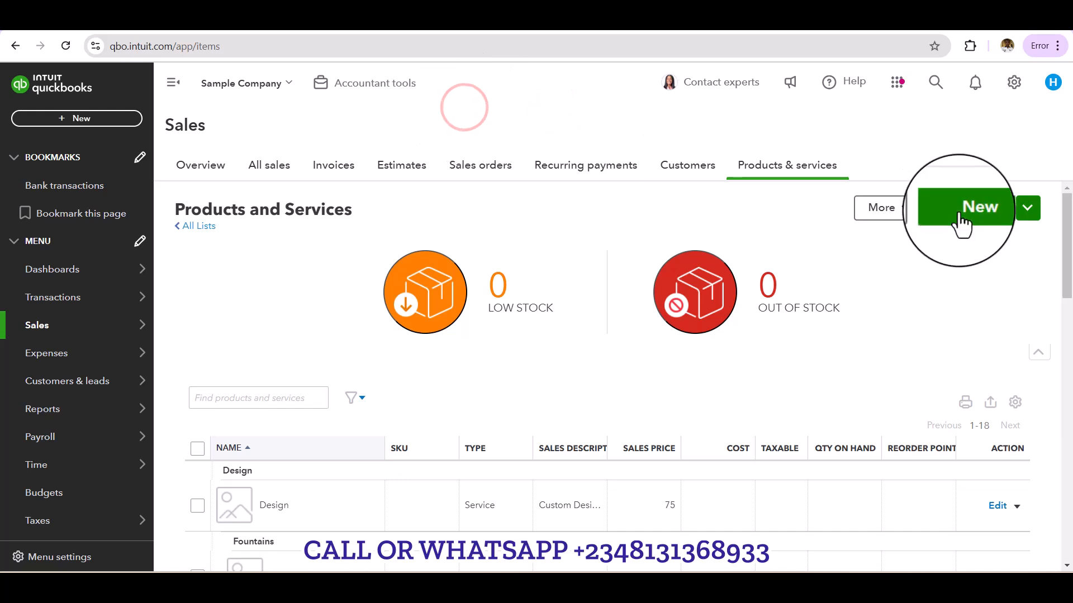
Start a new non-inventory item and name it Sockets.
left_click(997, 221)
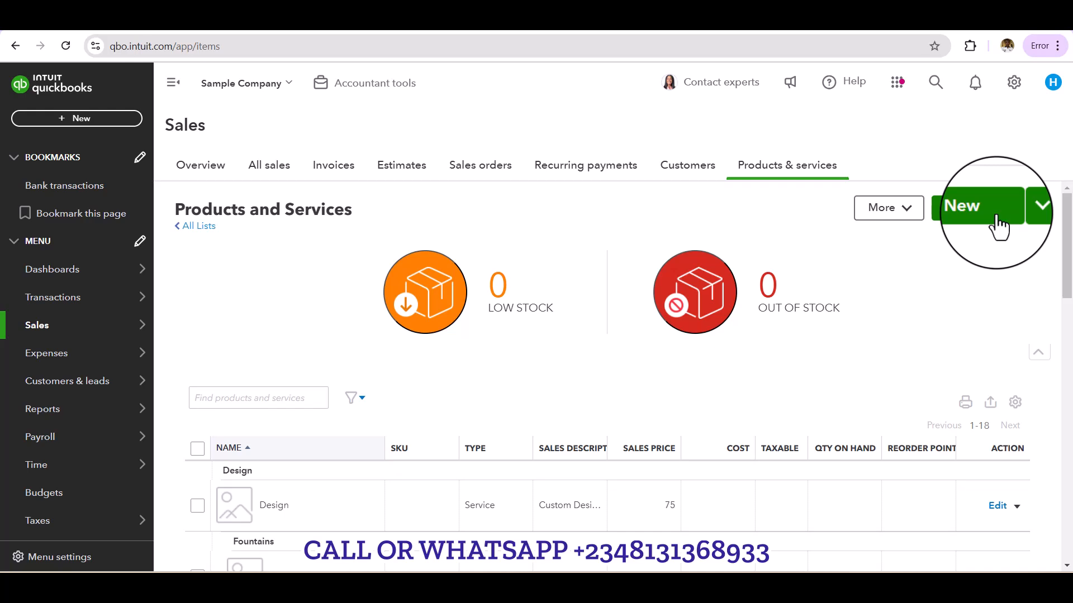
left_click(976, 215)
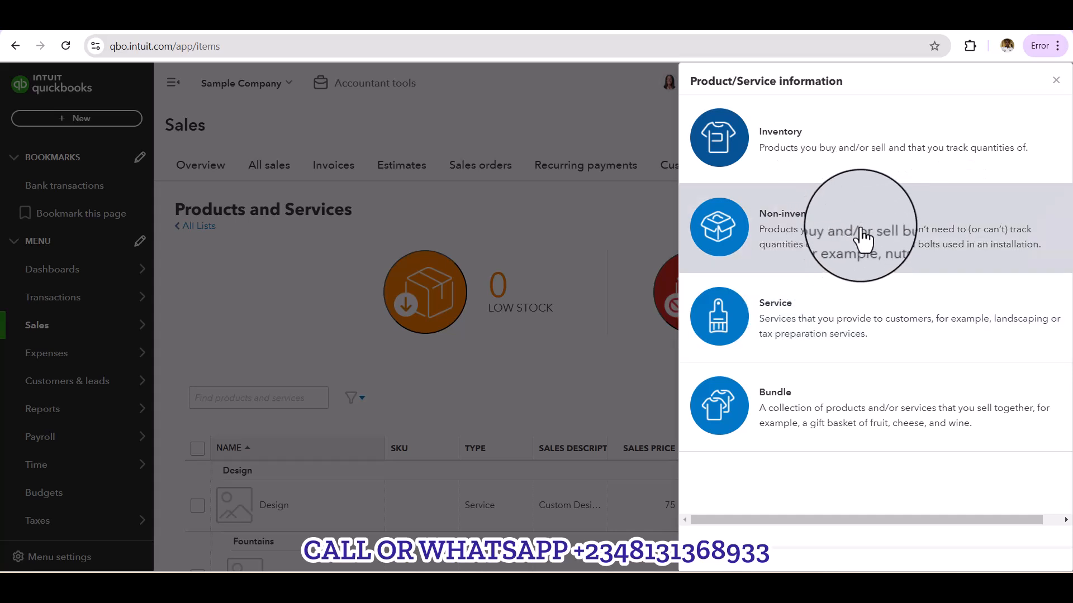
left_click(862, 237)
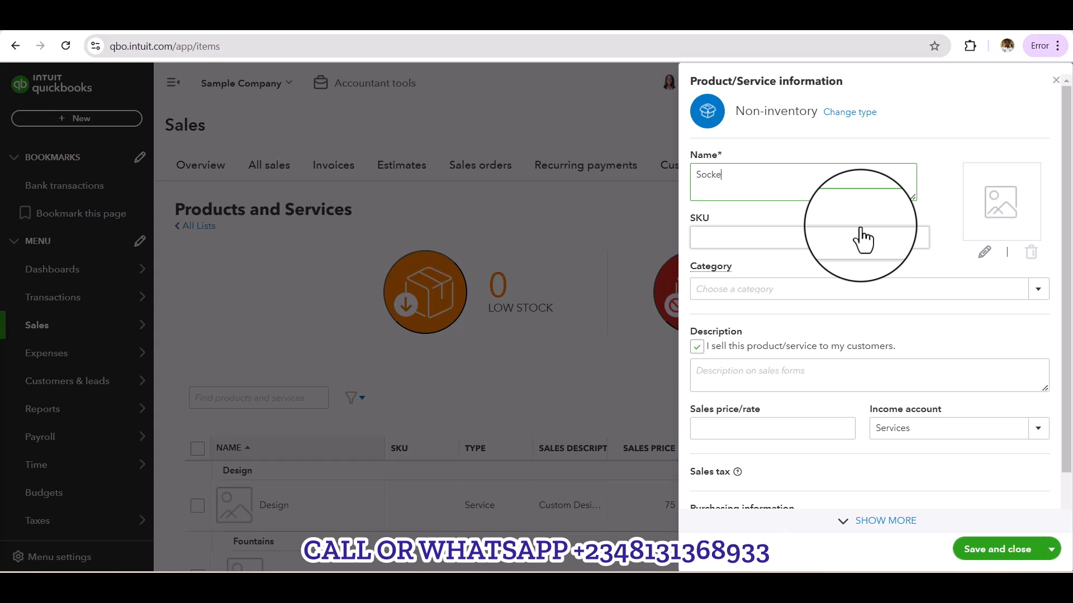
left_click(857, 236)
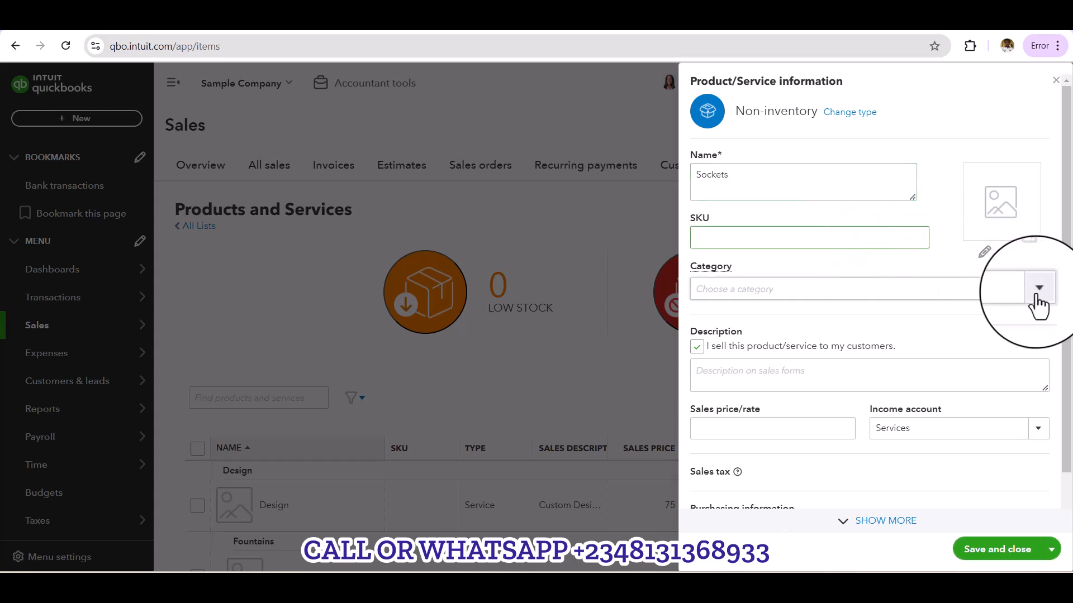
Set the Sockets item's sales price to 2,000 and choose Services as its income account.
scroll(913, 324, "down", 1)
scroll(911, 324, "down", 1)
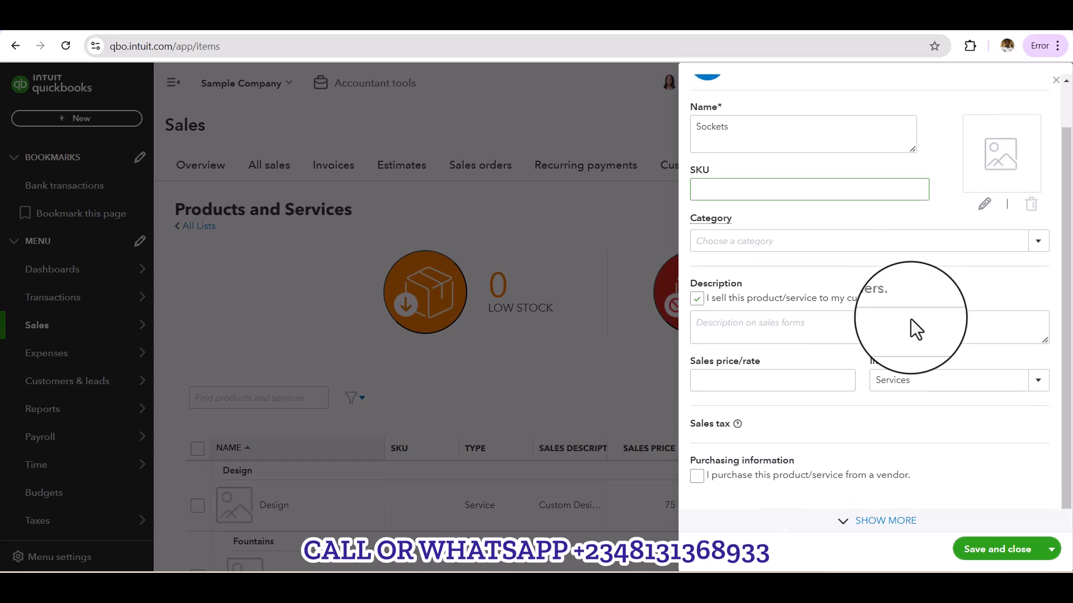
left_click(763, 382)
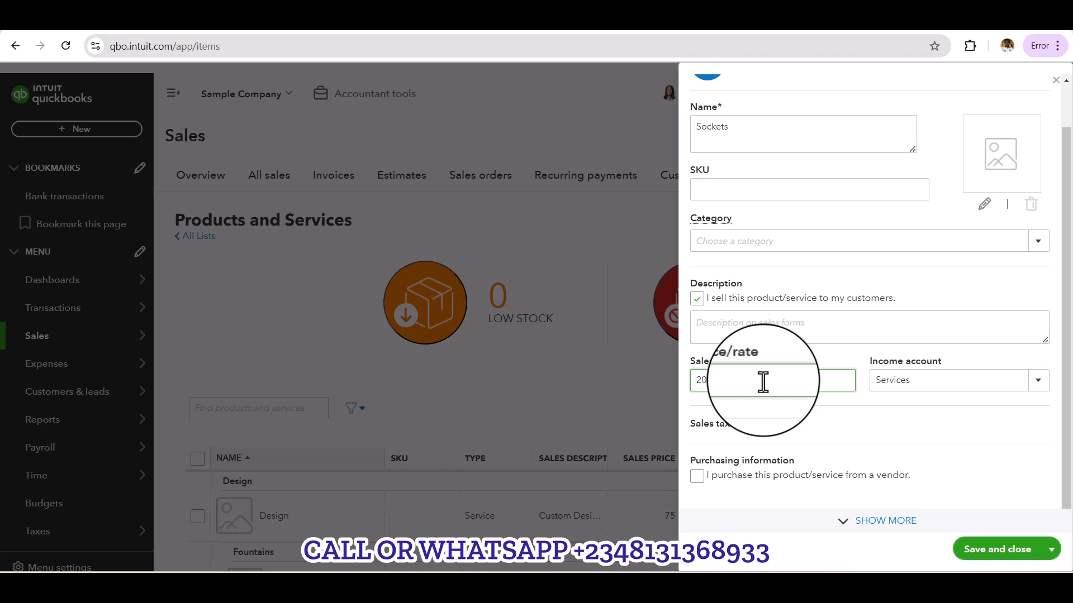
type("2,000")
key("Tab")
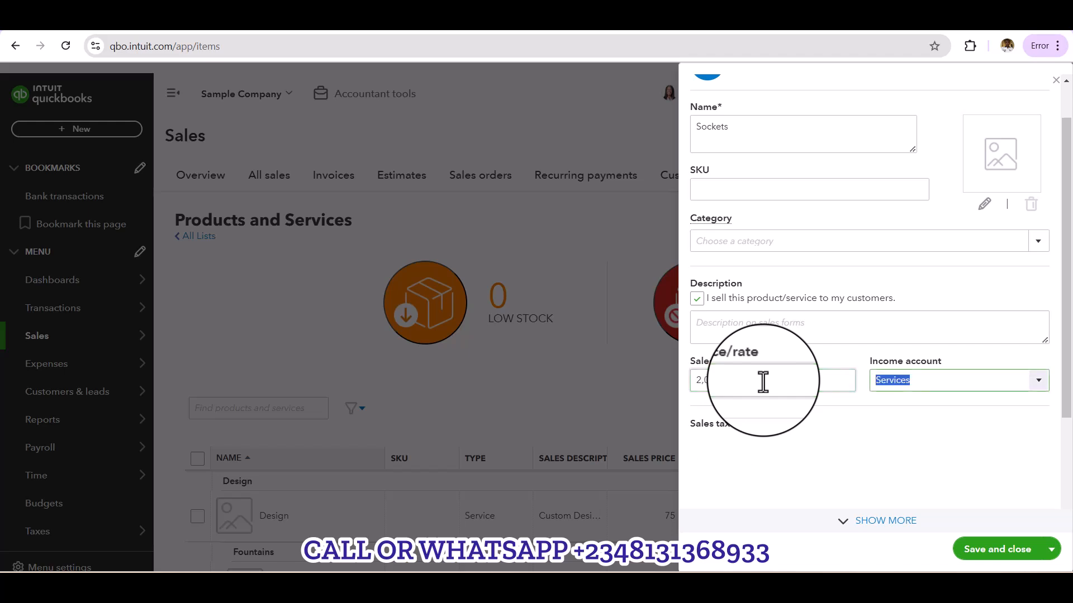
left_click(1040, 385)
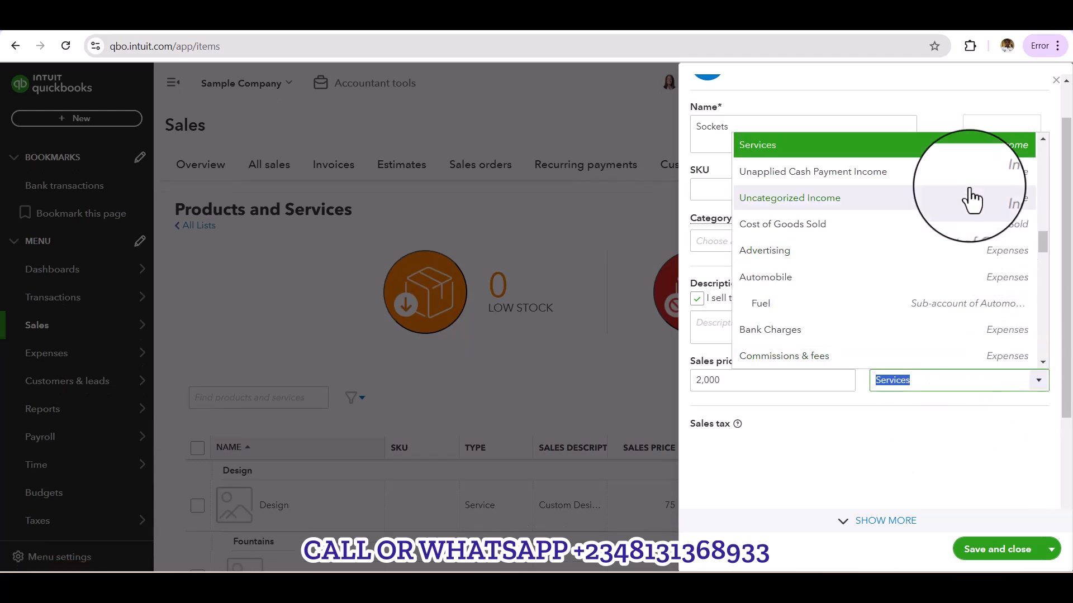
left_click(925, 147)
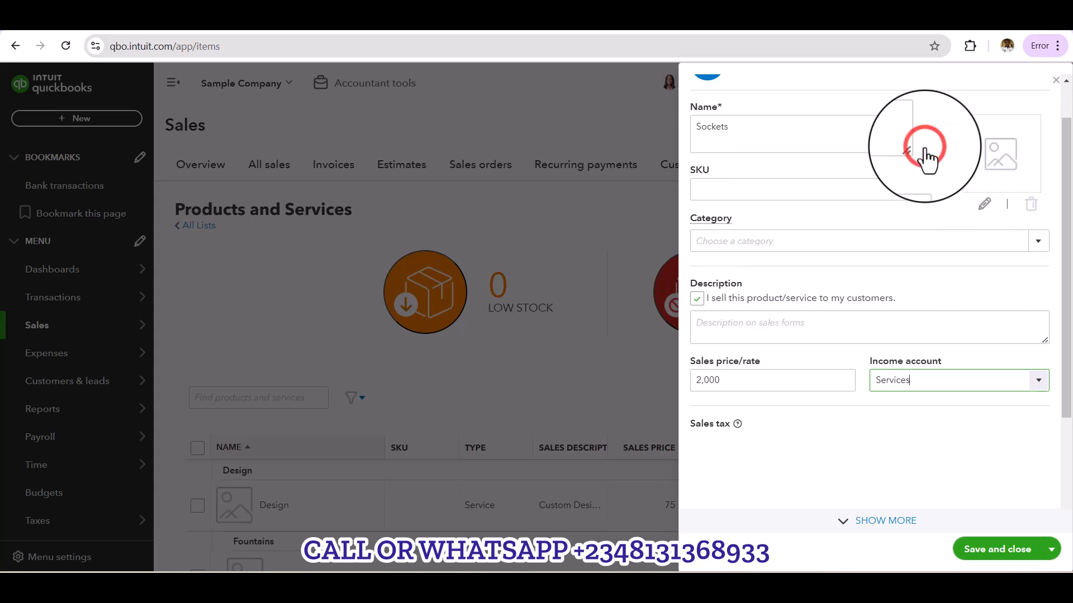
Mark the Sockets item as purchased from a vendor and enter a cost of 1,500.
scroll(940, 313, "down", 1)
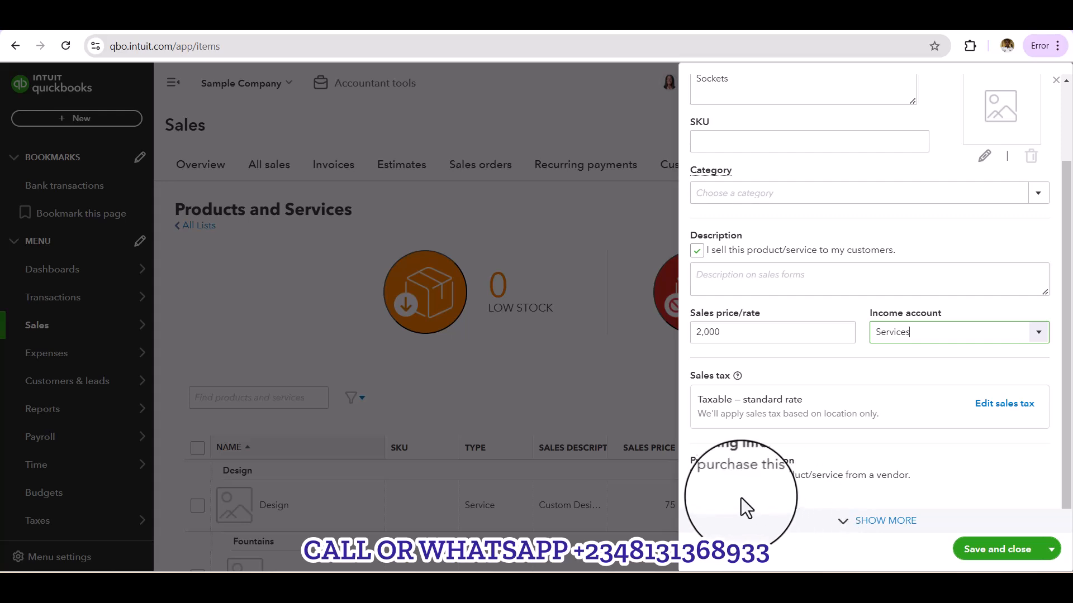
left_click(699, 476)
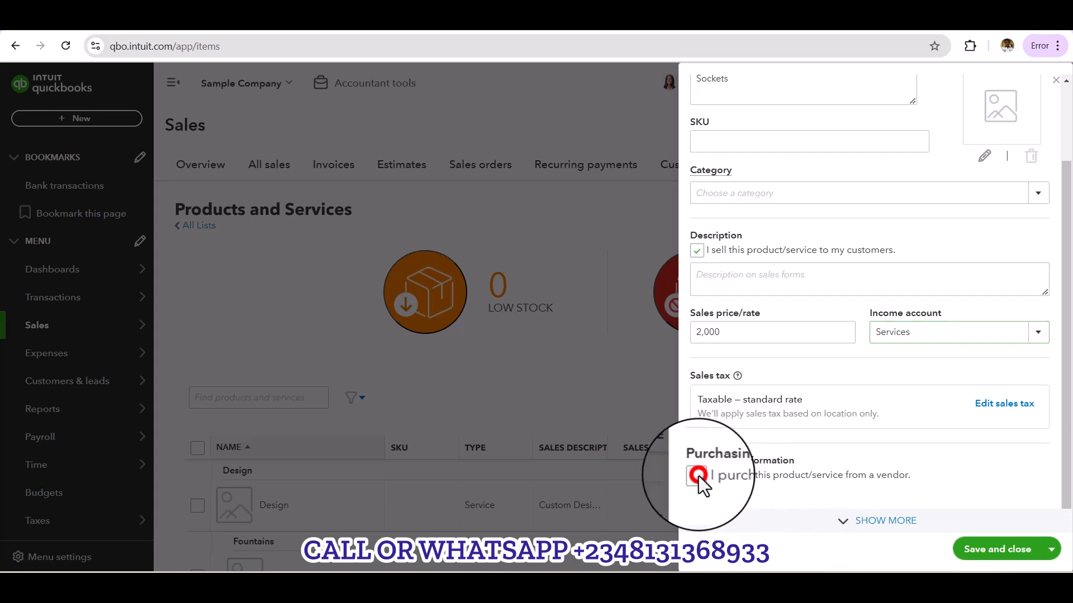
scroll(829, 461, "down", 3)
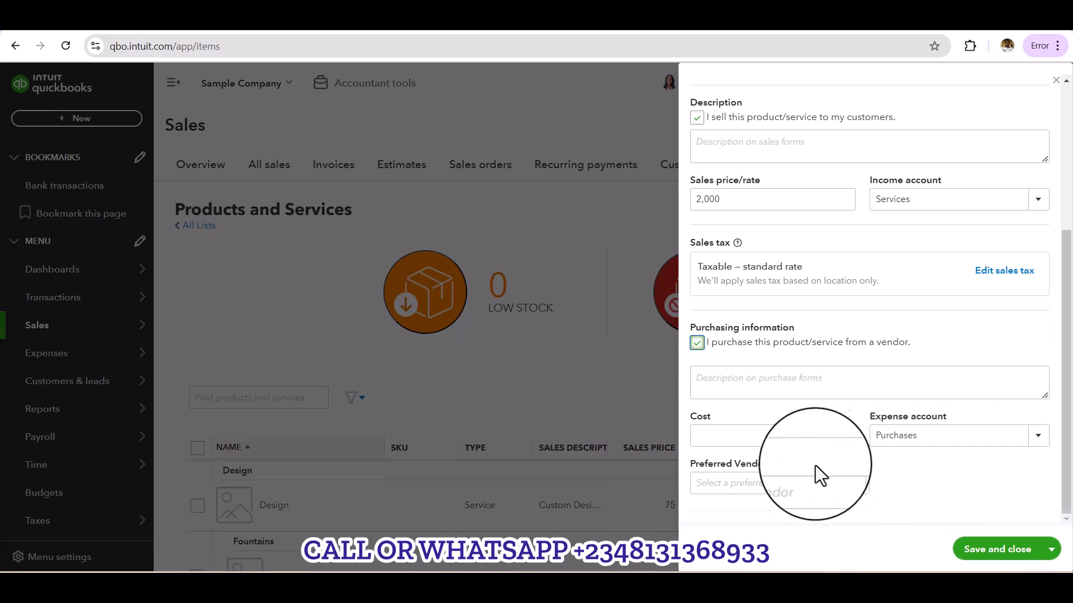
left_click(737, 436)
type("500")
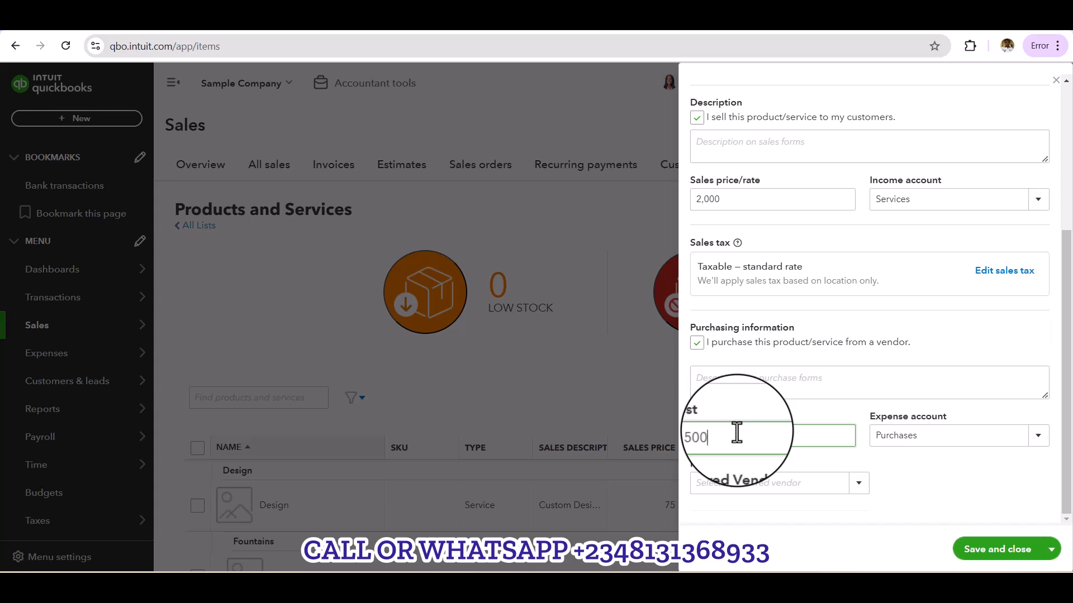
key("Tab")
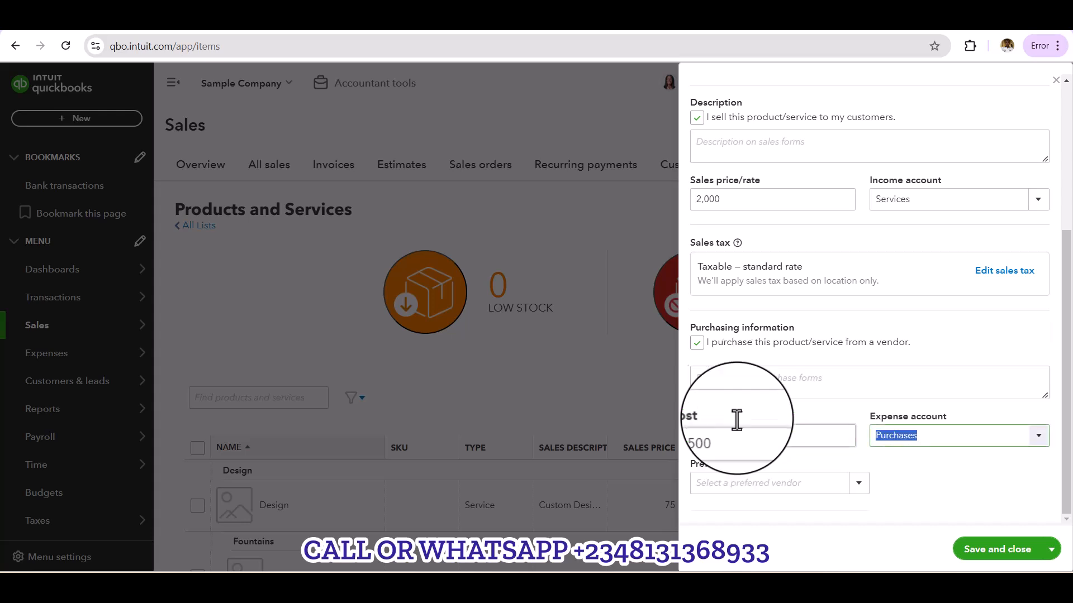
left_click(725, 201)
left_click(725, 202)
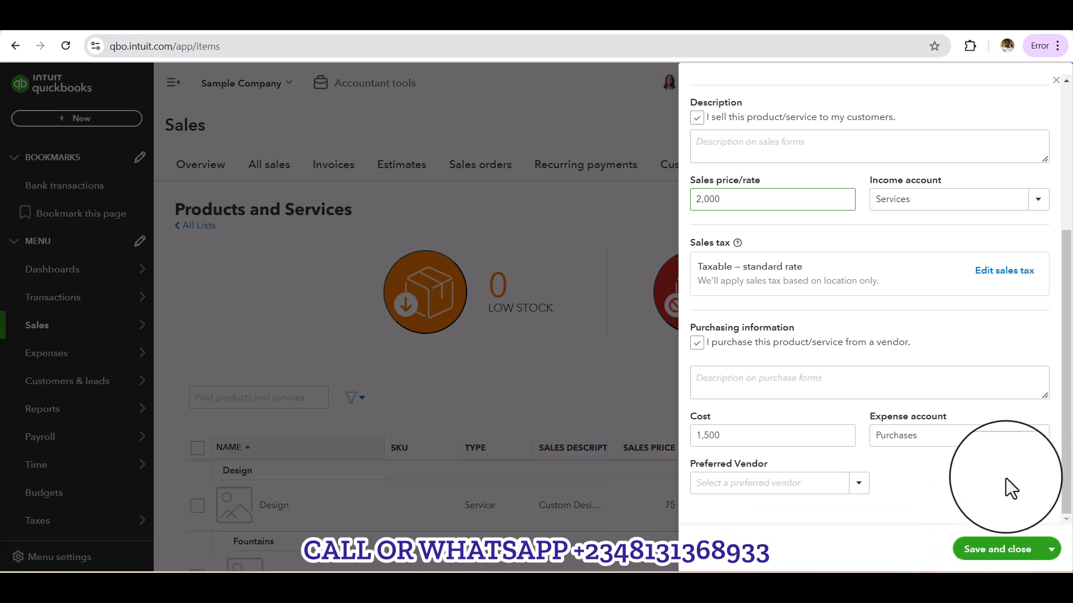
Save the Sockets item using the save-and-new option.
left_click(1054, 551)
left_click(997, 528)
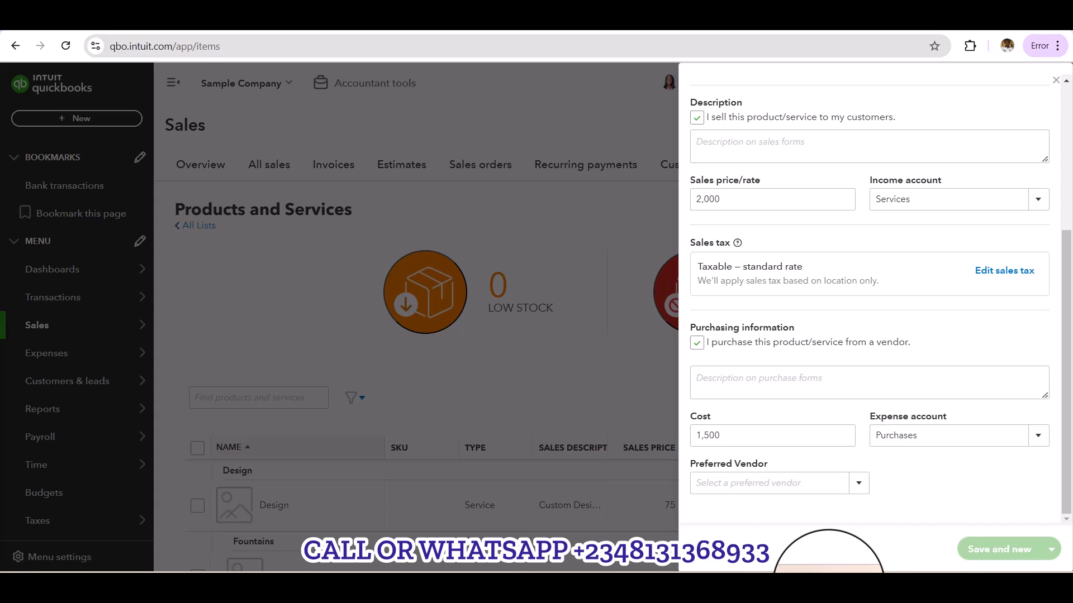
left_click(551, 108)
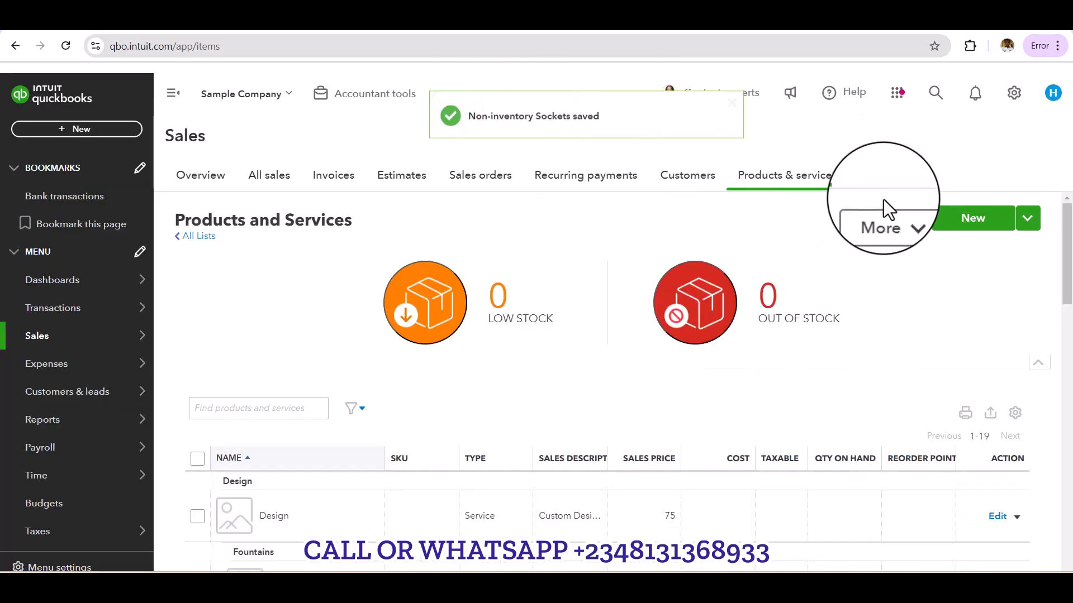
Start a non-inventory item named Cable and set its sales price to 1,500.
left_click(989, 223)
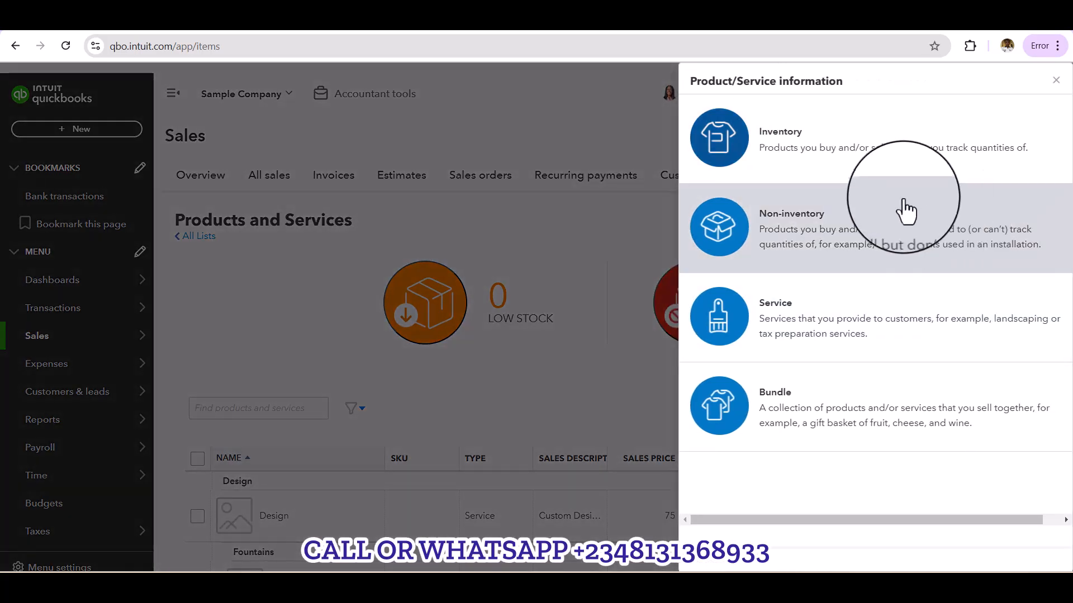
left_click(897, 221)
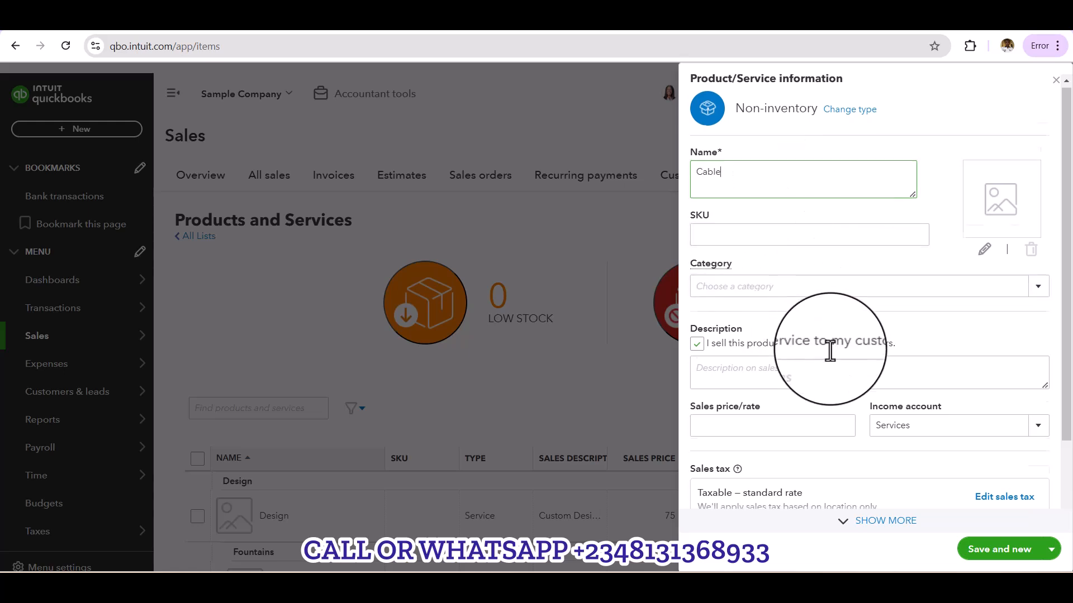
scroll(830, 351, "down", 1)
left_click(767, 379)
type("1,500")
key("Tab")
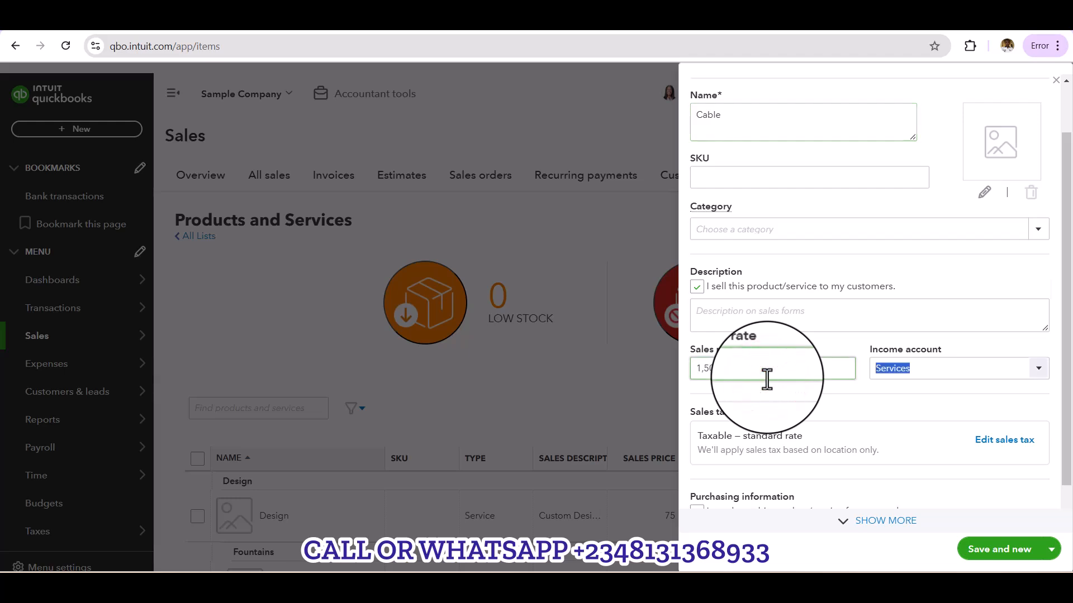
Mark the Cable item as purchased from a vendor and enter a cost of 1,000.
scroll(808, 397, "down", 1)
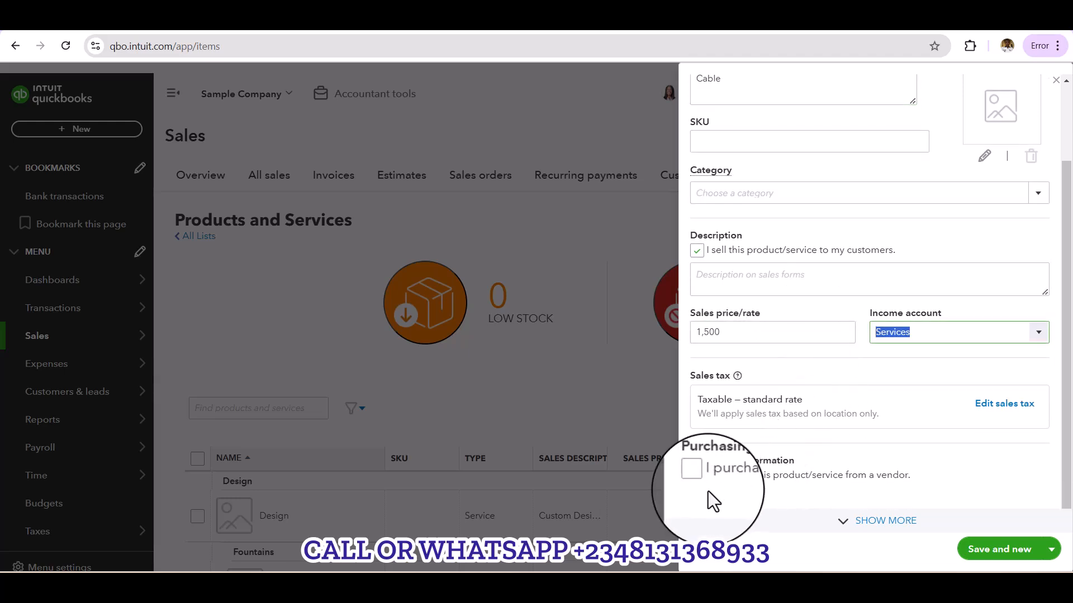
left_click(694, 477)
scroll(790, 458, "down", 2)
left_click(754, 438)
type("100")
key("Tab")
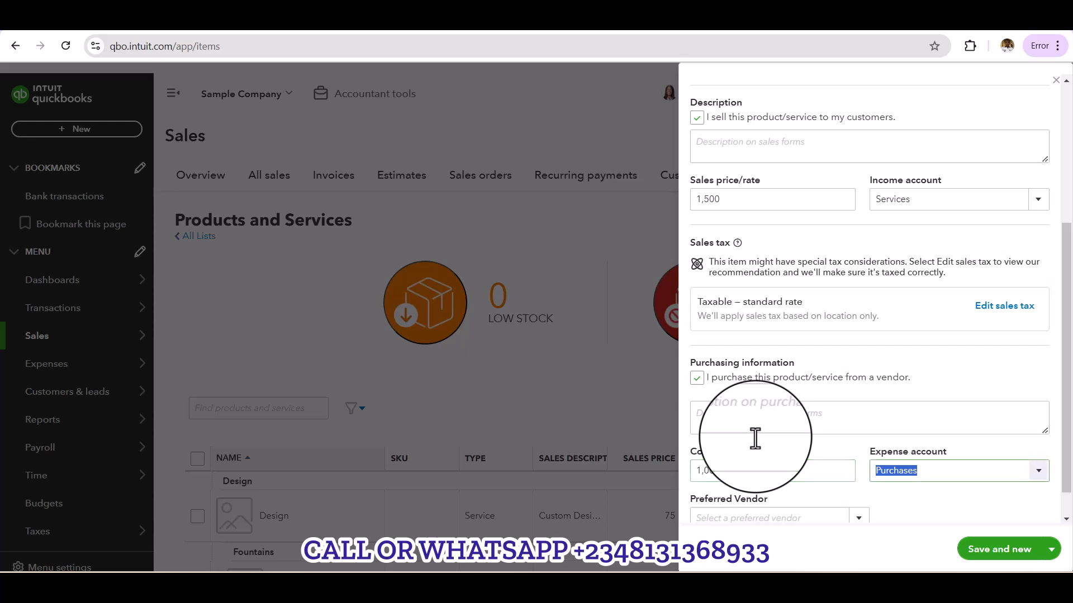
scroll(755, 438, "down", 1)
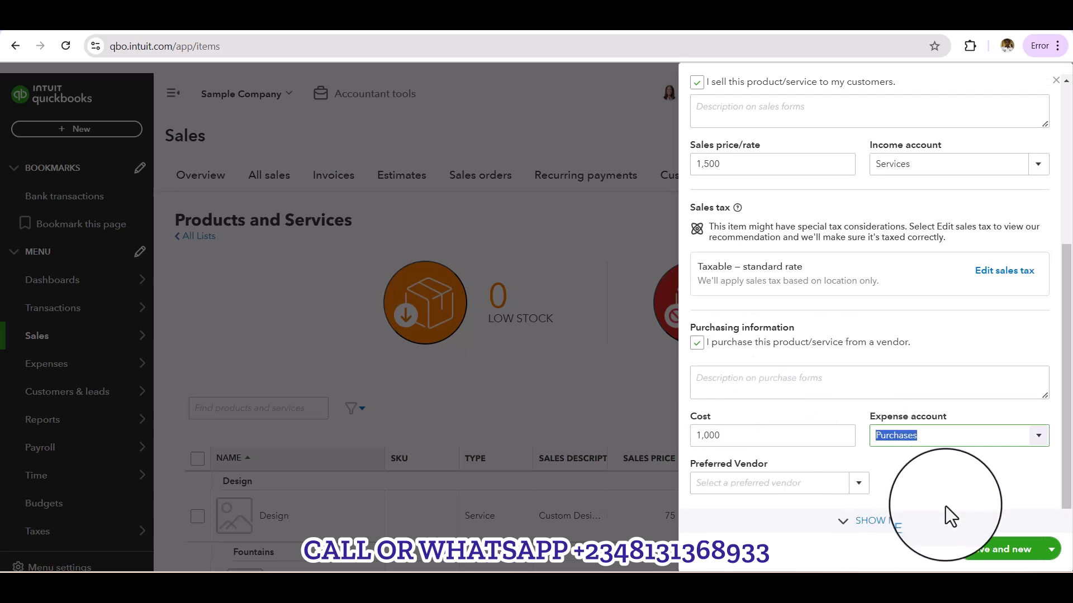
Save the Cable item and close its form.
left_click(1050, 551)
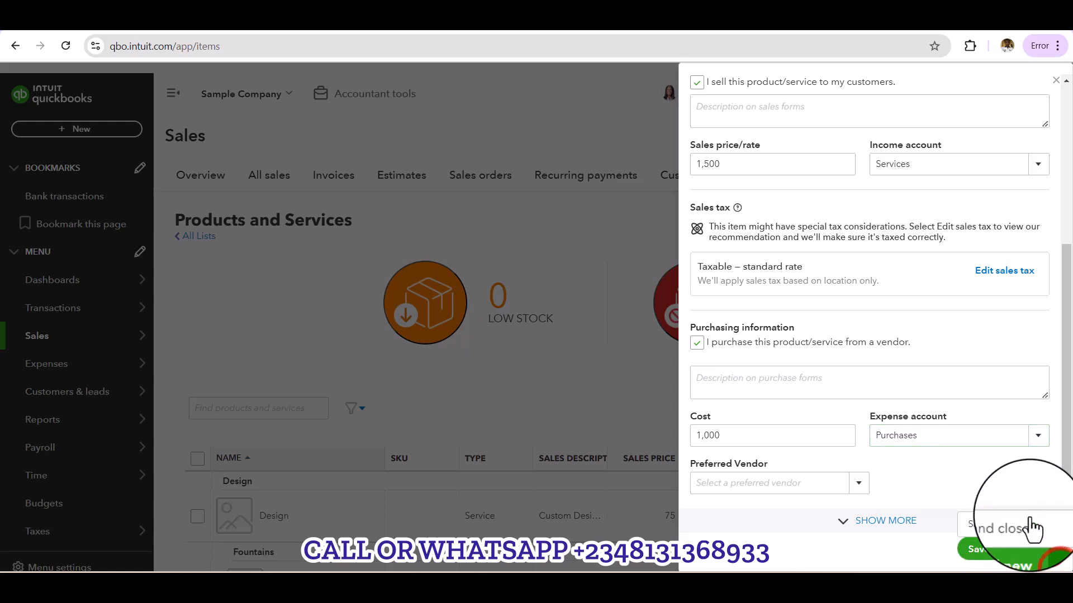
left_click(980, 524)
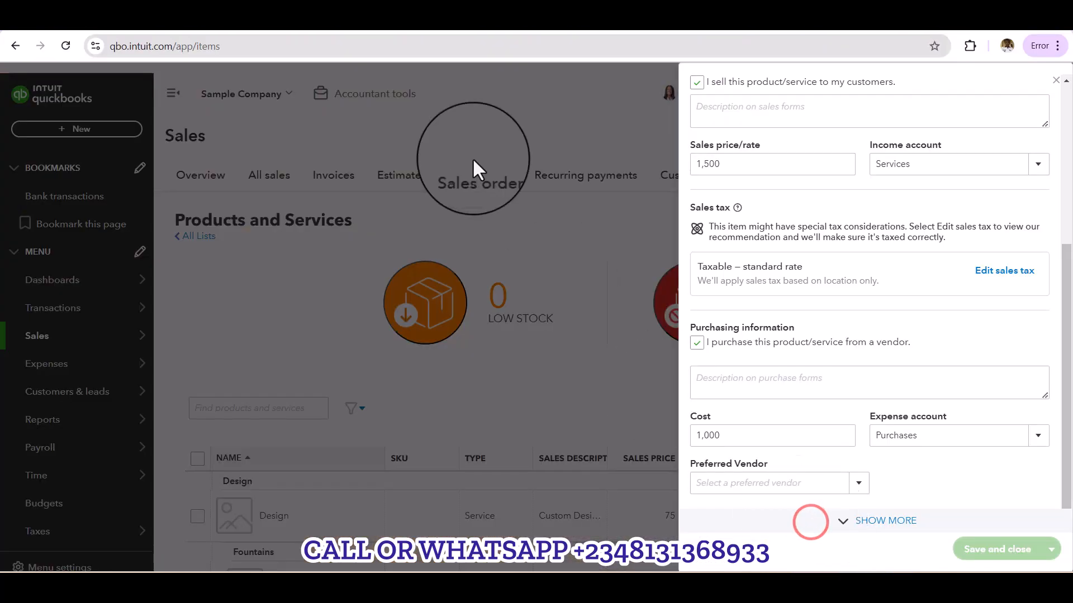
left_click(559, 104)
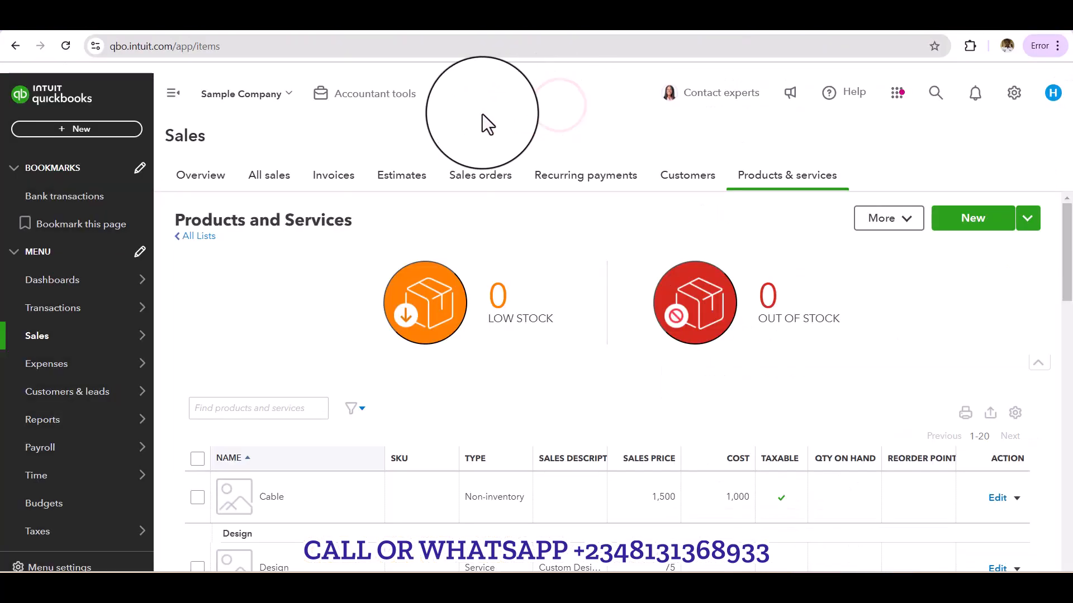
left_click(461, 105)
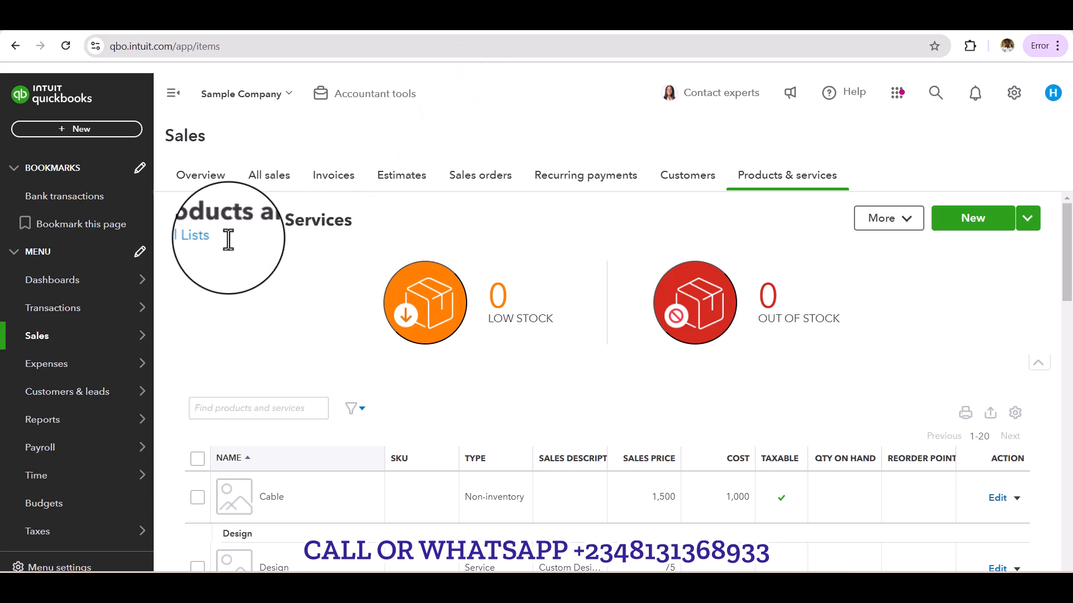
Open a new vendor bill.
left_click(63, 131)
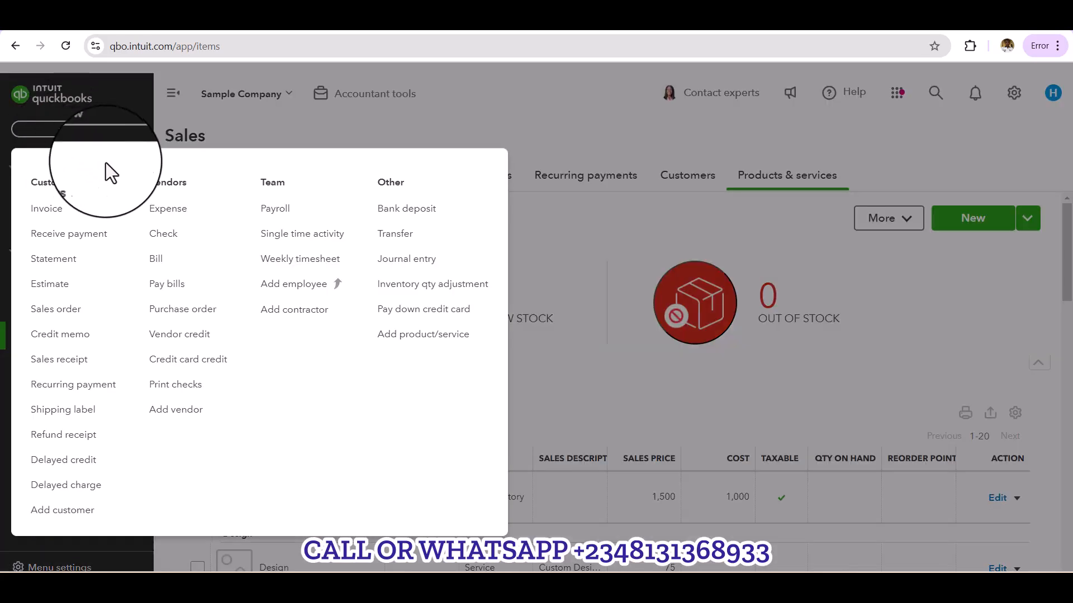
left_click(178, 257)
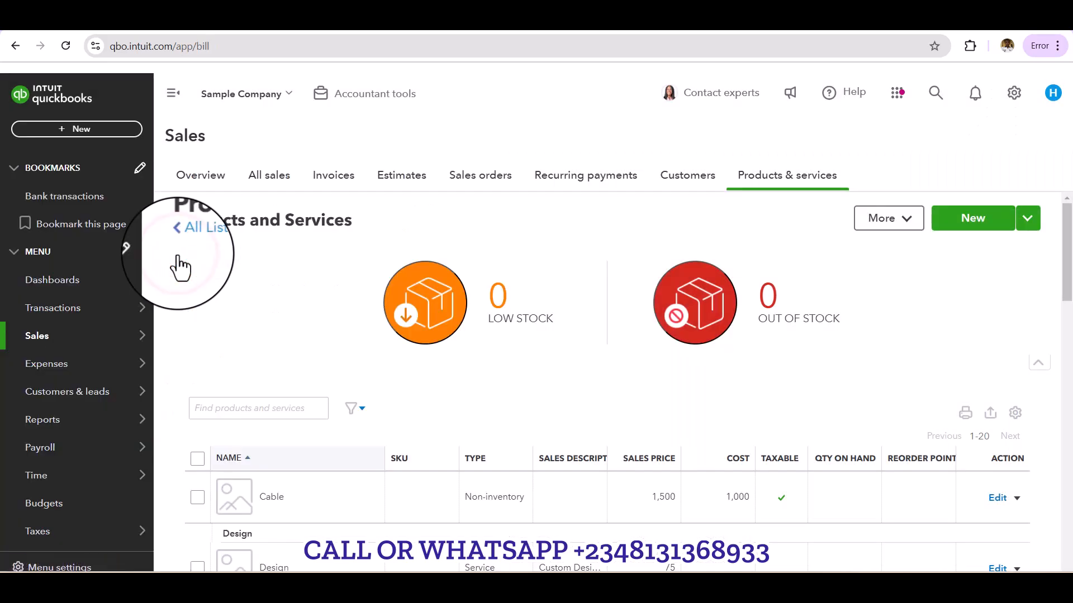
left_click(830, 532)
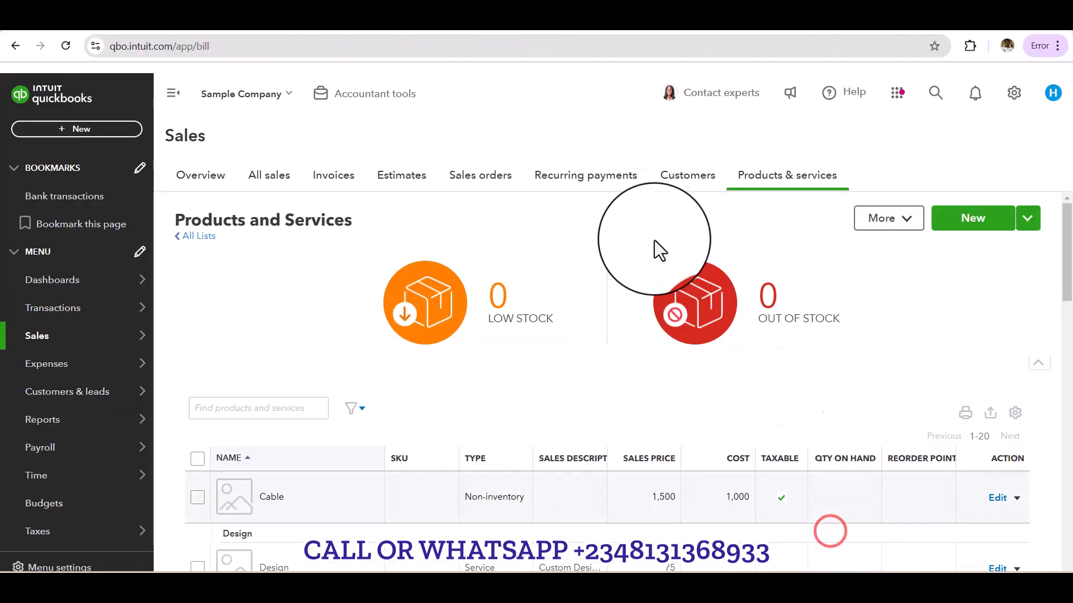
Choose Bob's Burger Joint as the vendor of the new bill.
left_click(561, 106)
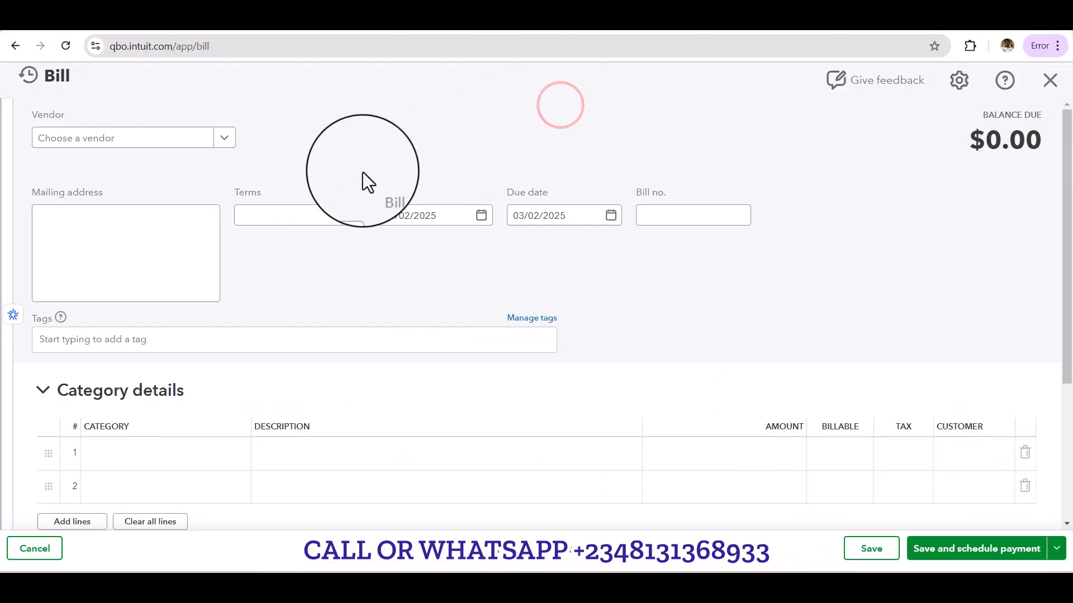
left_click(455, 102)
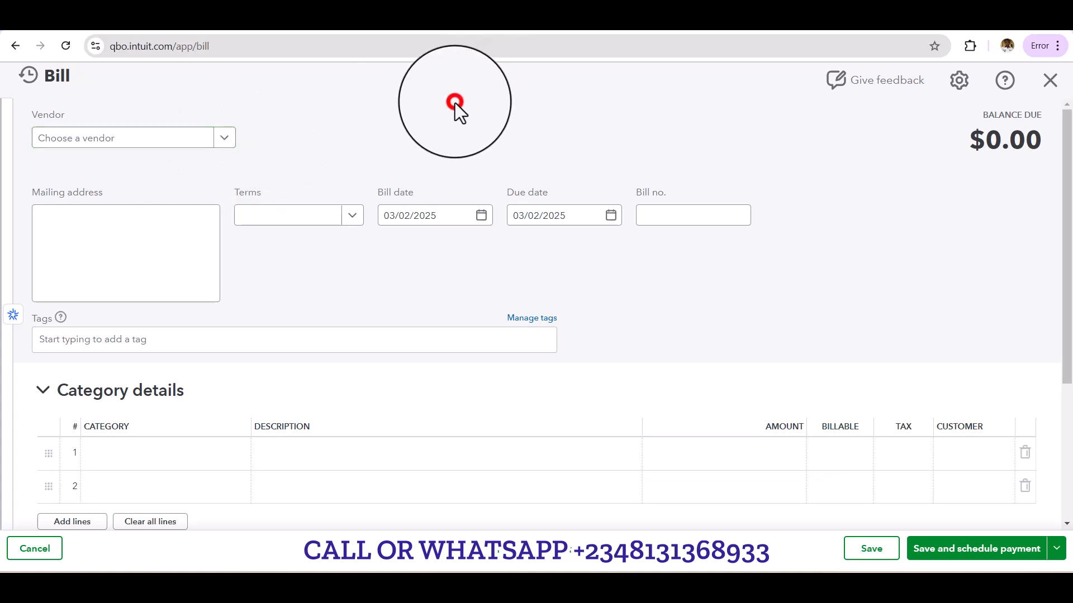
left_click(224, 141)
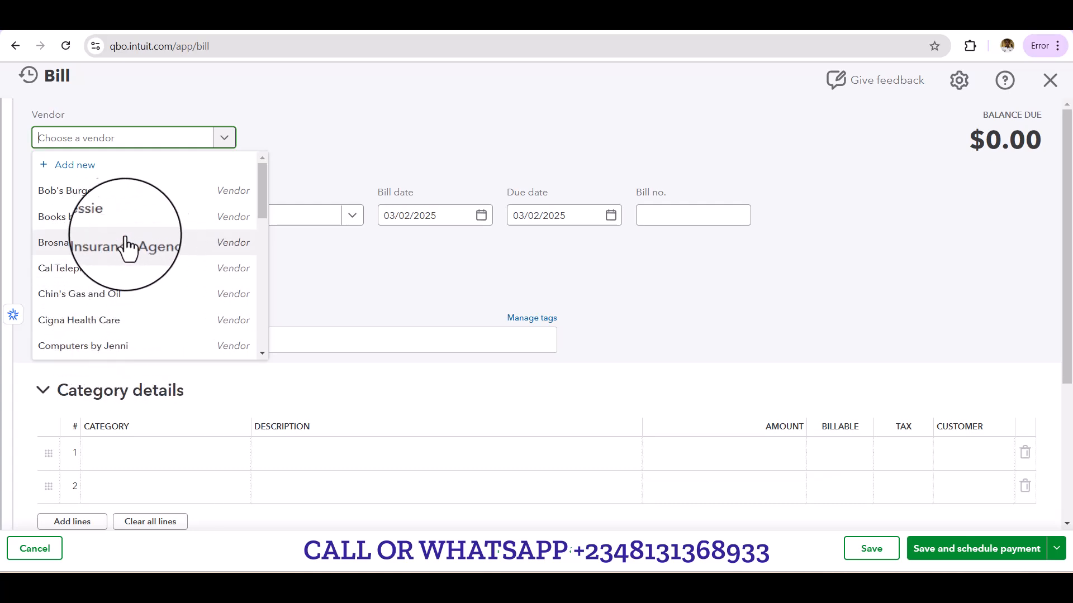
left_click(119, 195)
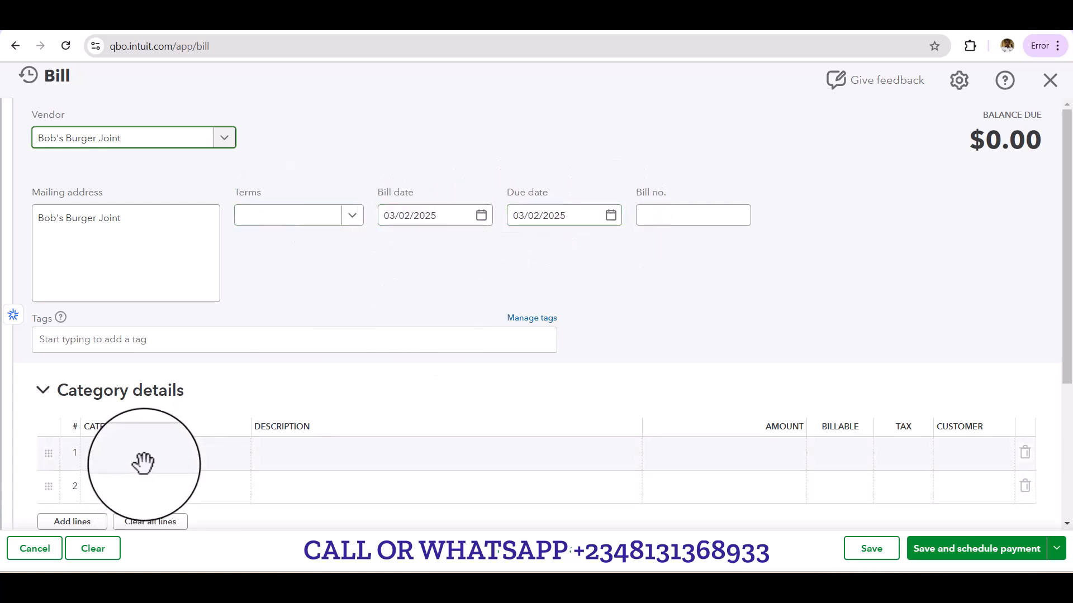
Add Cable as the first line of the bill's item details and make it billable to the customer Amy's Bird Sanctuary.
scroll(235, 412, "down", 2)
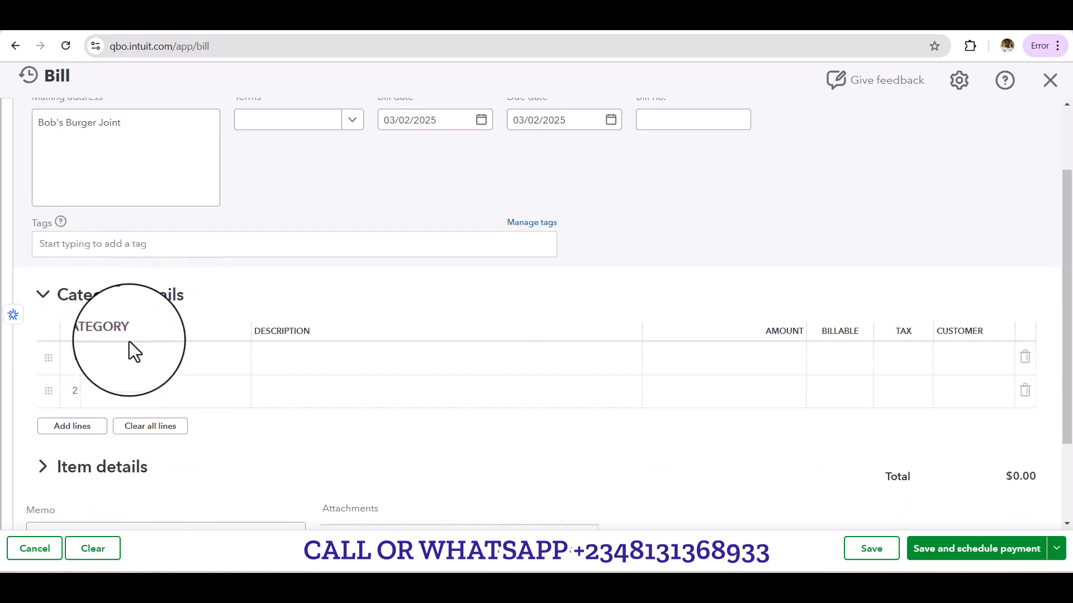
scroll(132, 475, "down", 2)
left_click(43, 351)
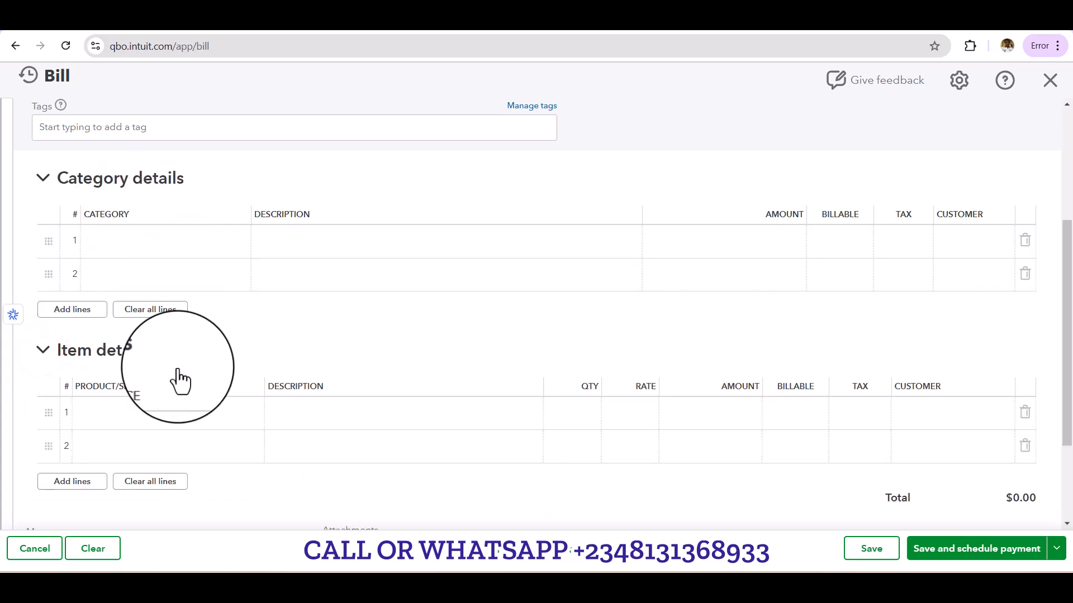
left_click(173, 416)
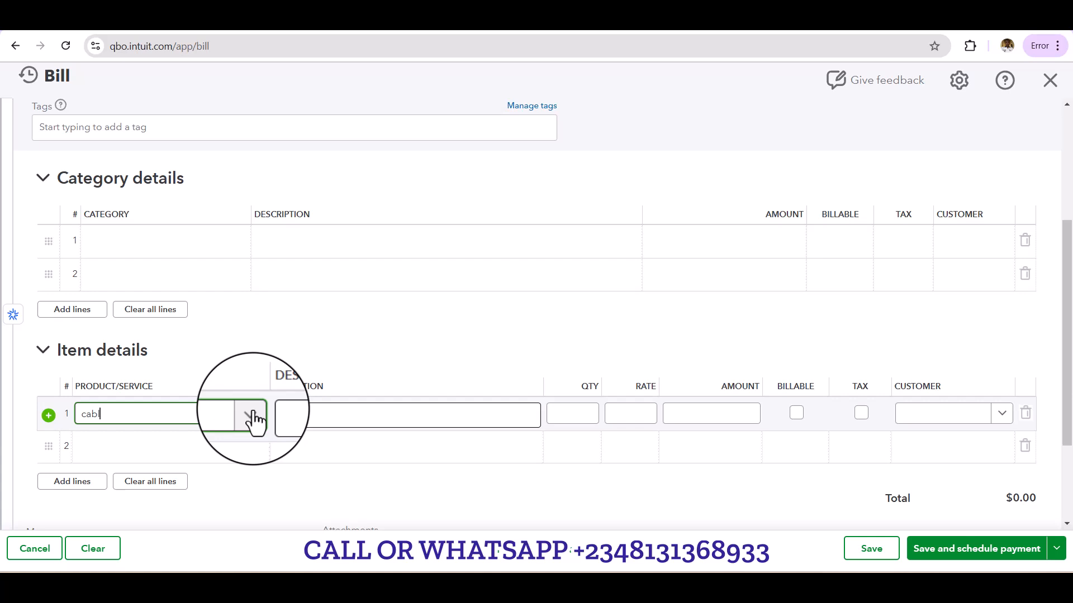
left_click(252, 417)
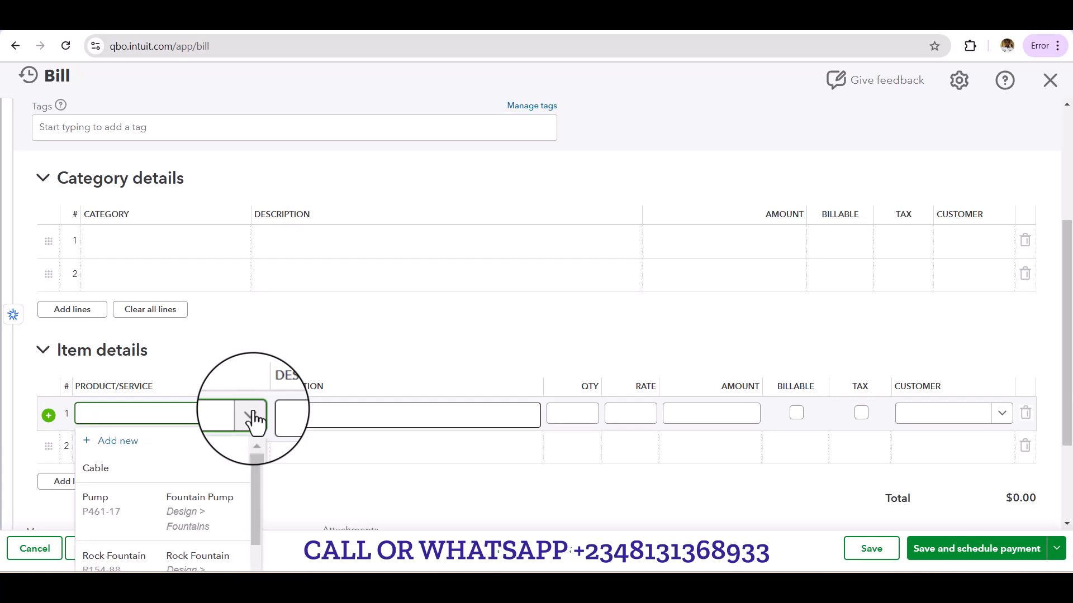
type("ca")
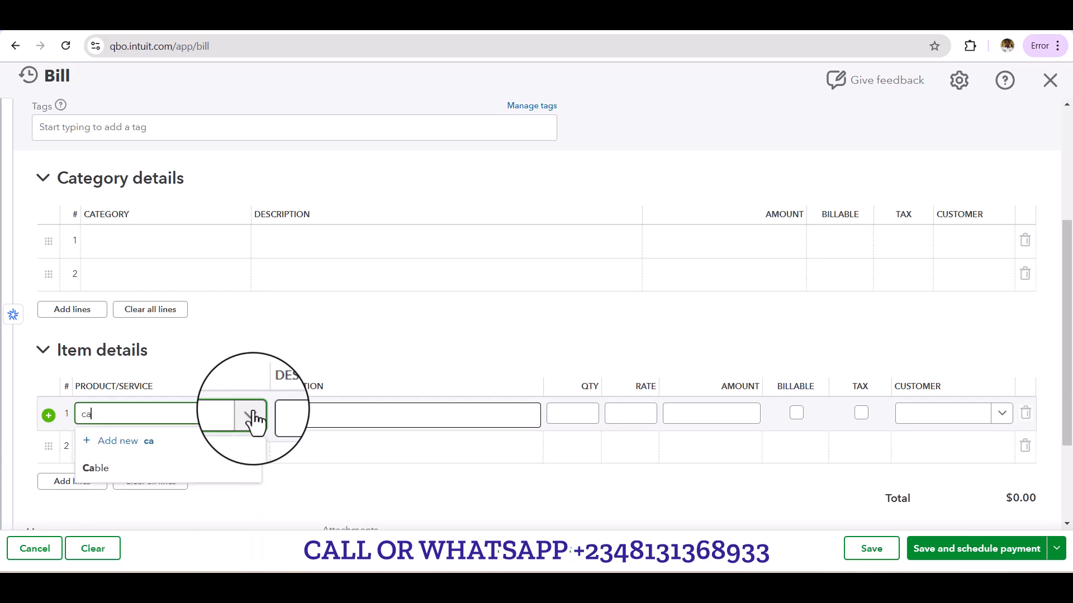
left_click(132, 469)
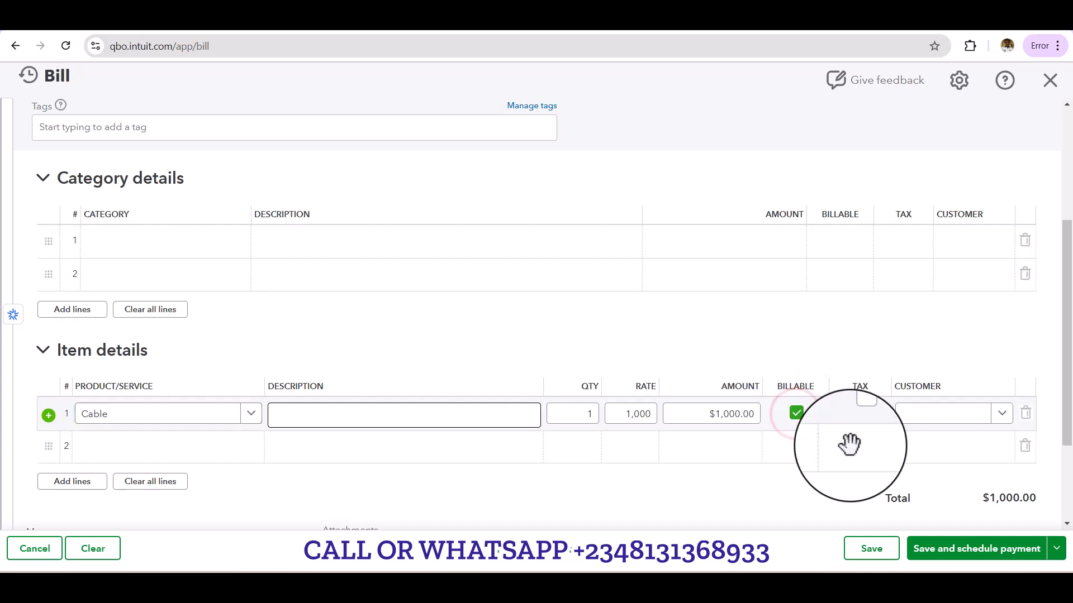
left_click(1002, 414)
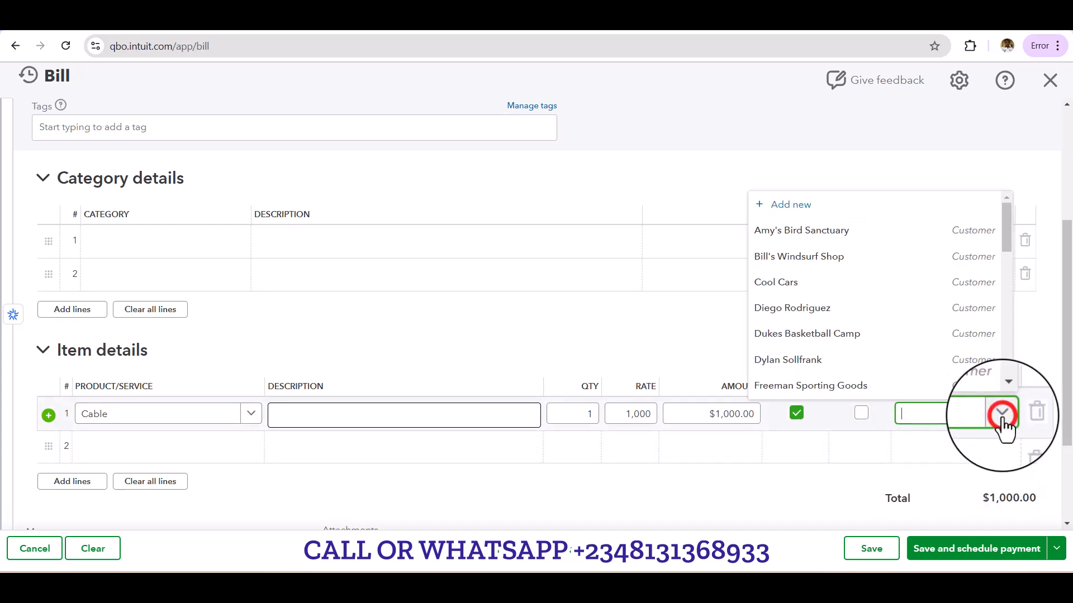
left_click(812, 236)
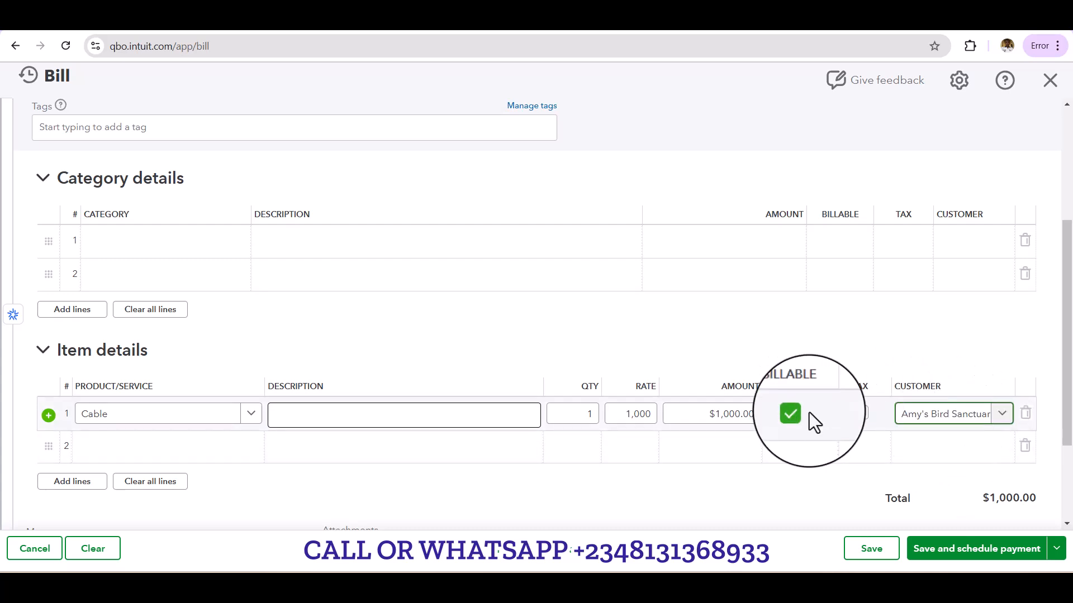
Add Sockets as the second item line and make it billable to the customer Amy's Bird Sanctuary.
left_click(147, 446)
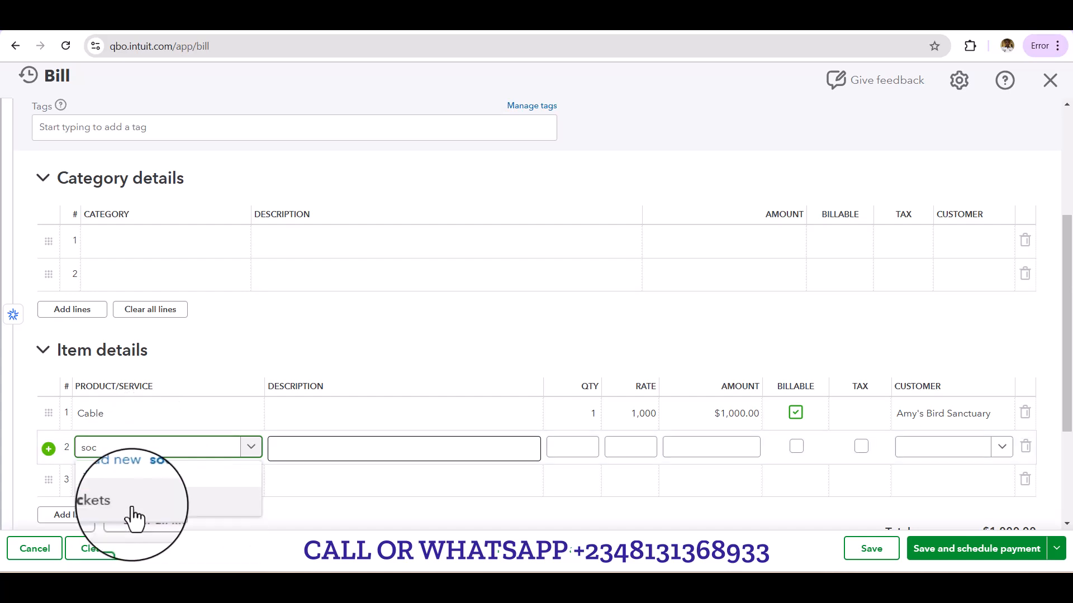
left_click(119, 505)
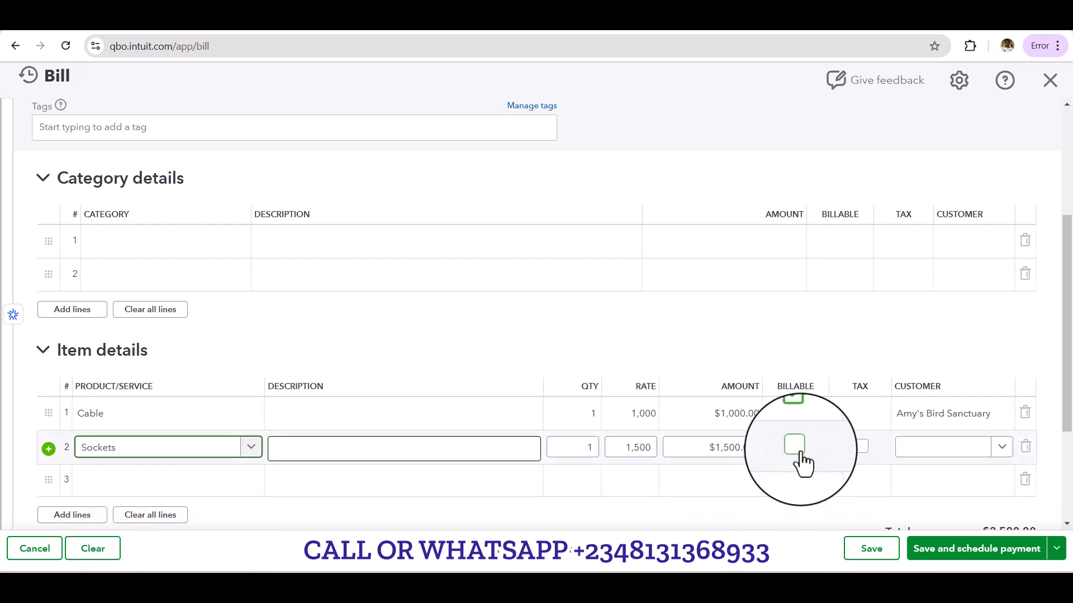
left_click(953, 455)
left_click(821, 264)
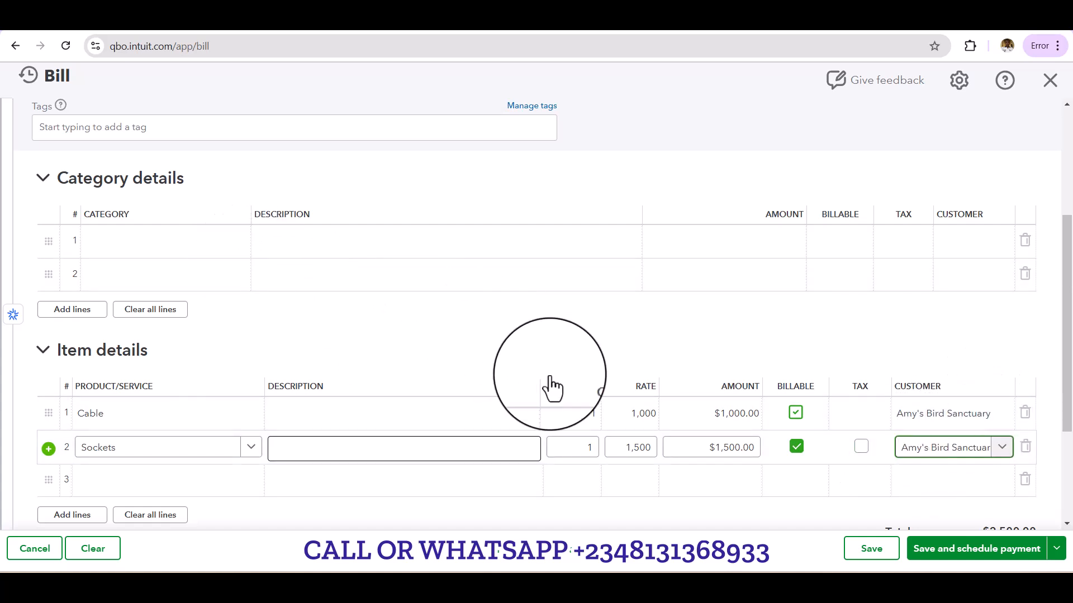
Save the vendor bill and close its form.
left_click(1056, 550)
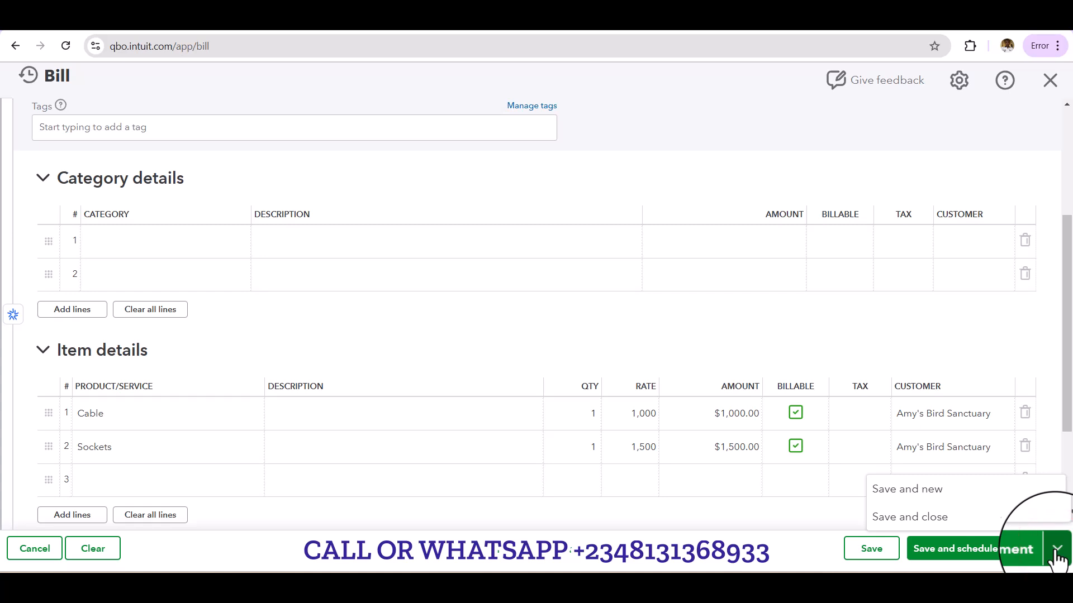
left_click(938, 519)
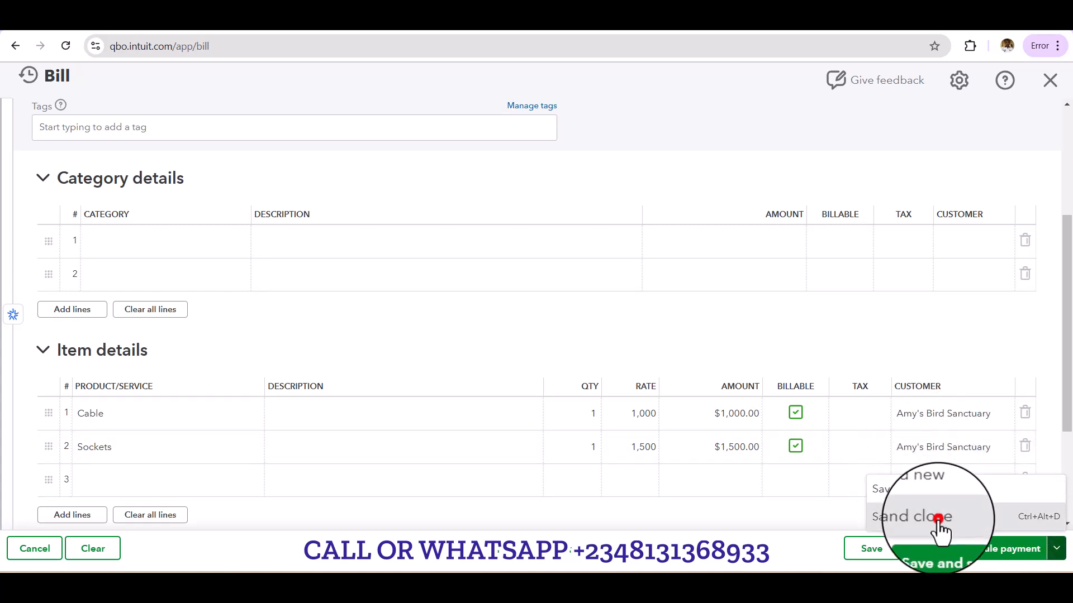
mouse_move(827, 582)
left_click(814, 534)
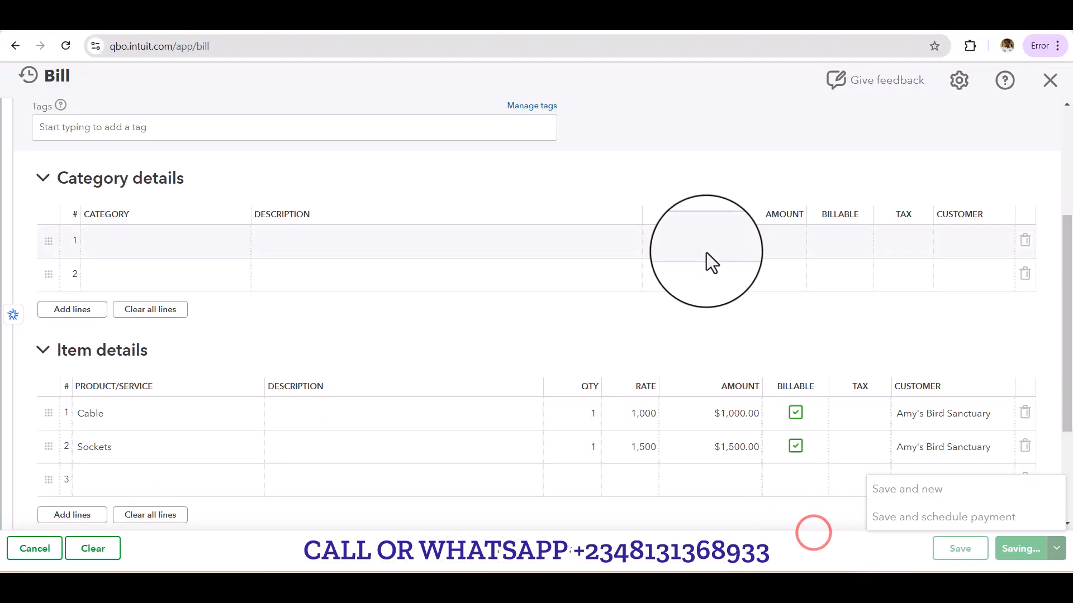
left_click(541, 99)
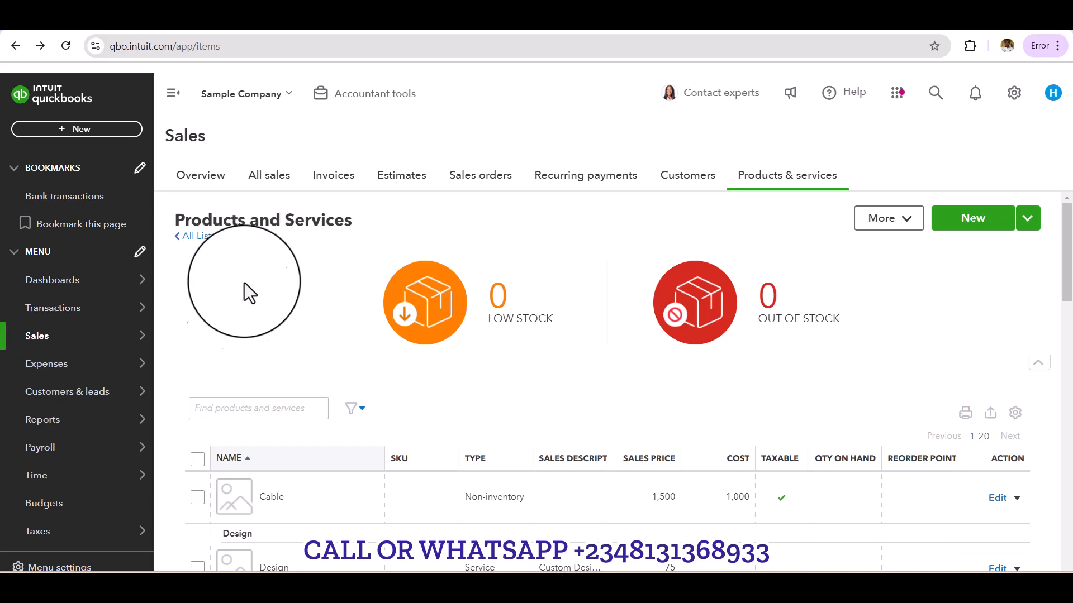
Go to the sales invoices list and start a new invoice.
mouse_move(142, 330)
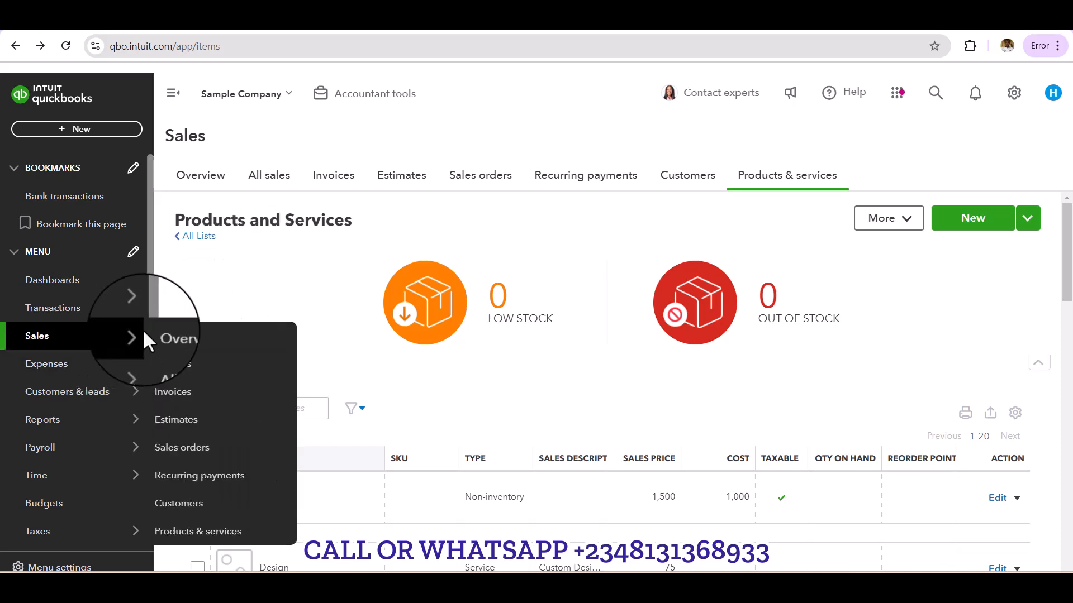
left_click(200, 398)
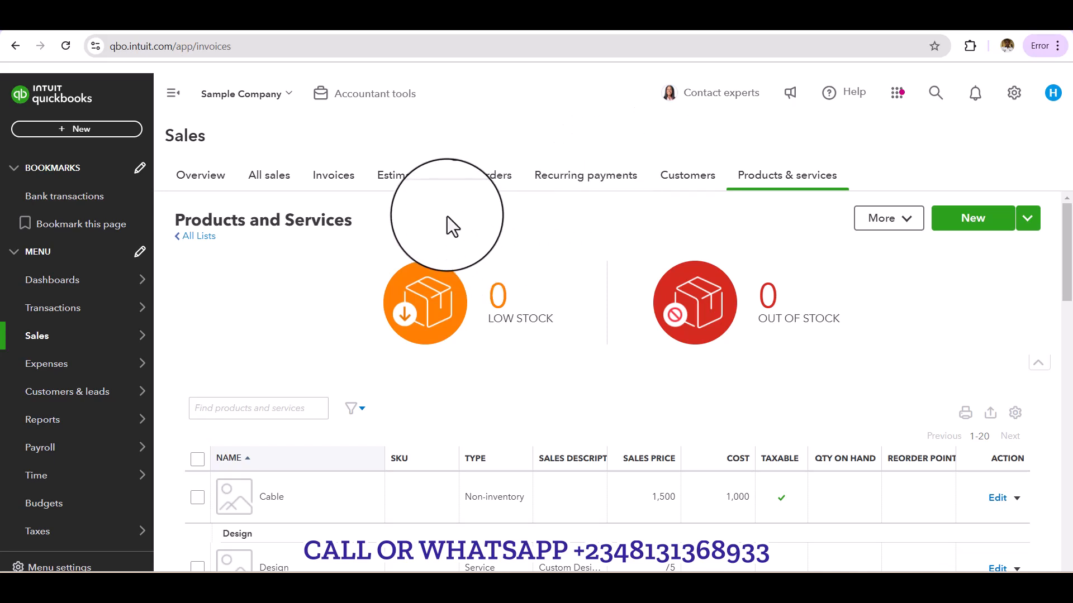
left_click(340, 175)
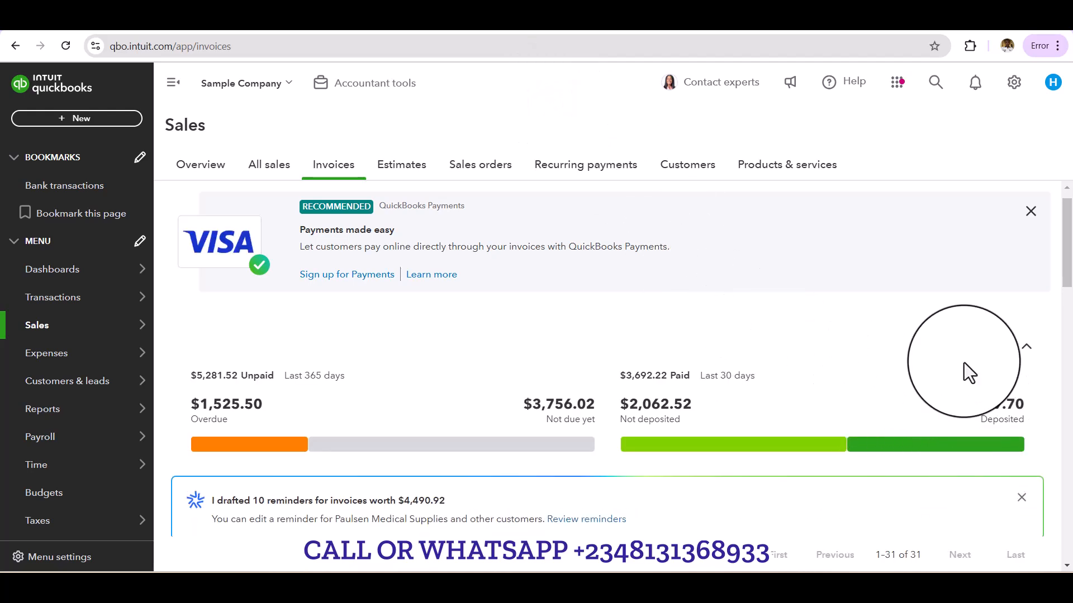
scroll(970, 371, "down", 2)
left_click(971, 488)
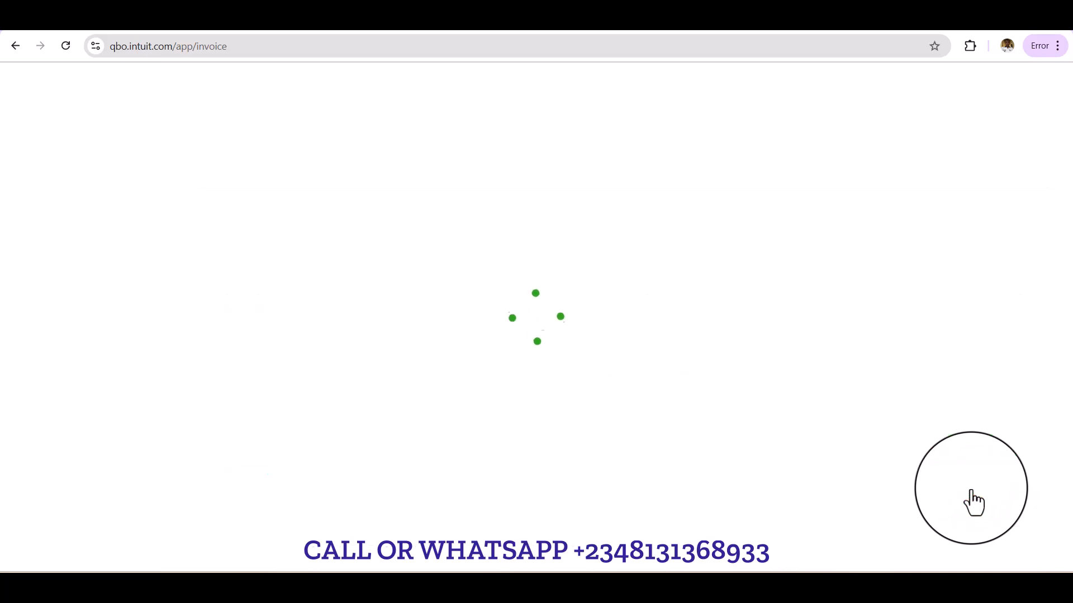
left_click(568, 90)
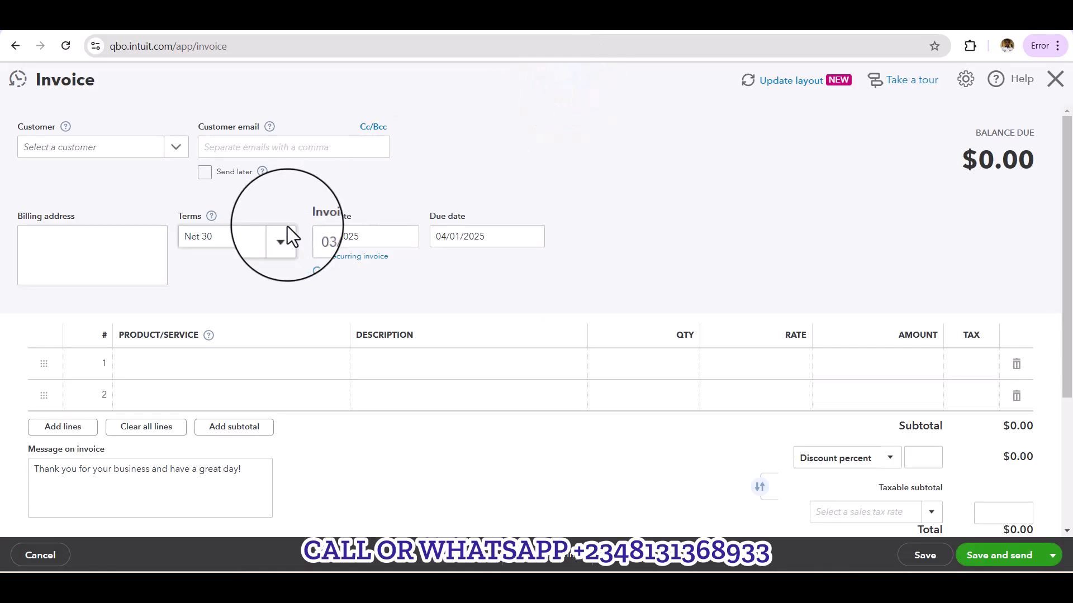
Select Amy's Bird Sanctuary as the customer of the new invoice.
left_click(175, 151)
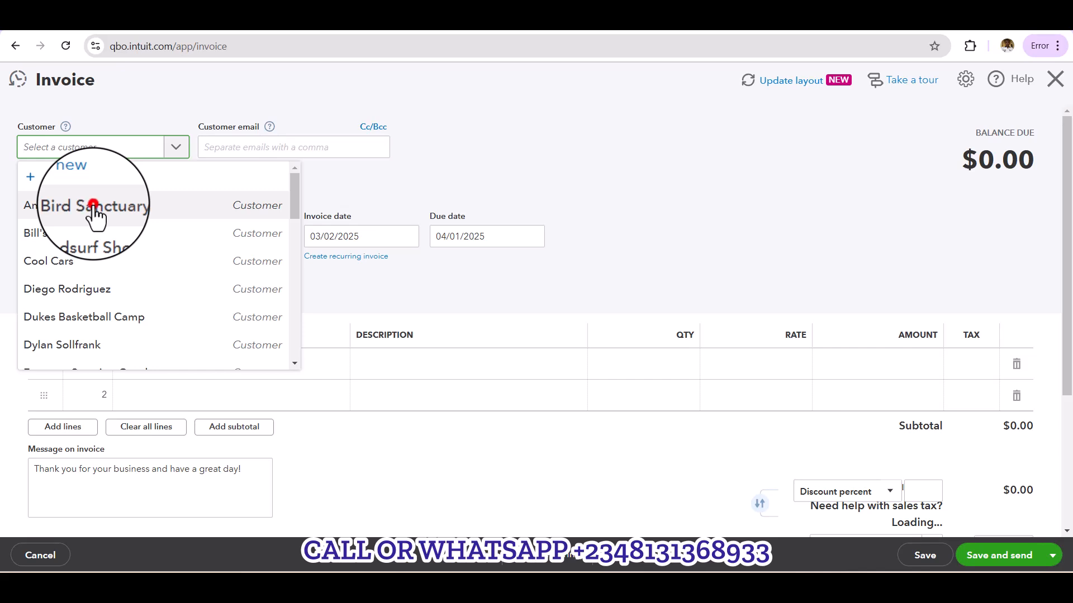
left_click(93, 205)
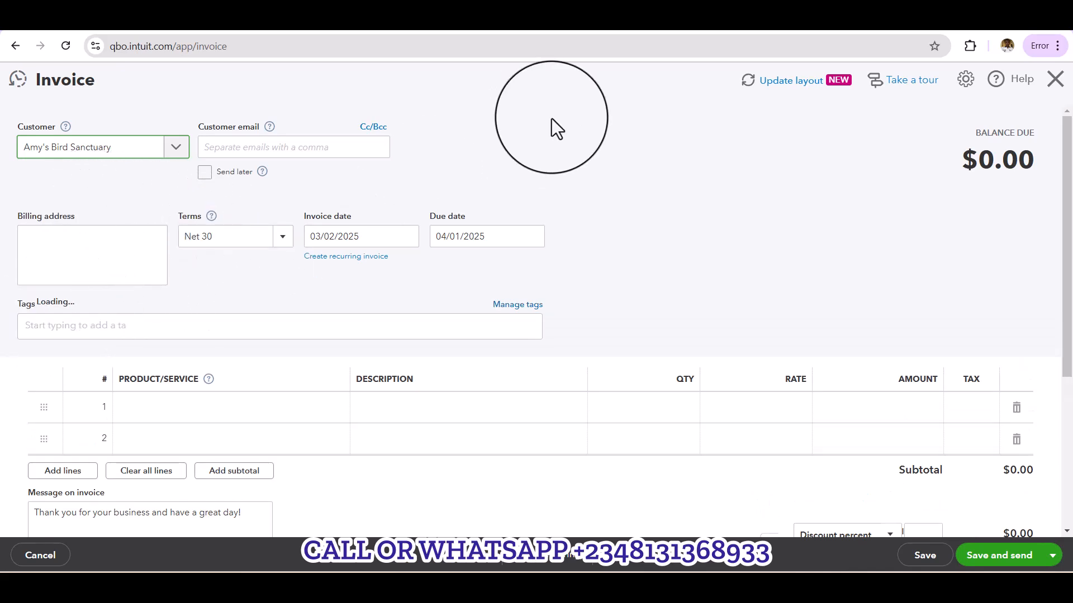
left_click(561, 114)
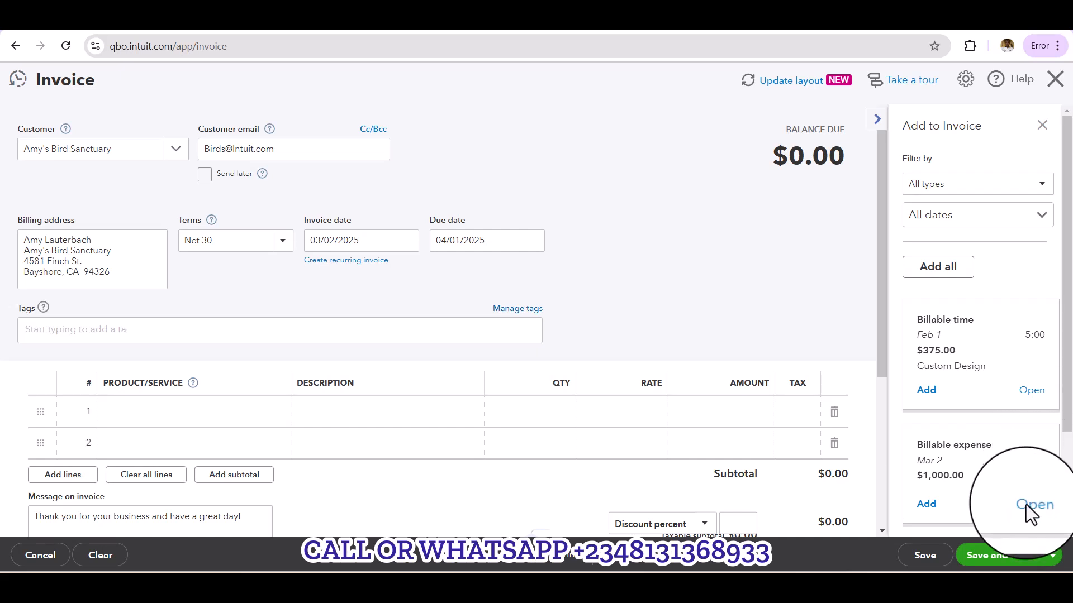
Add the suggested $1,000.00 and $1,500.00 billable expenses dated Mar 2 to the invoice.
left_click(1066, 505)
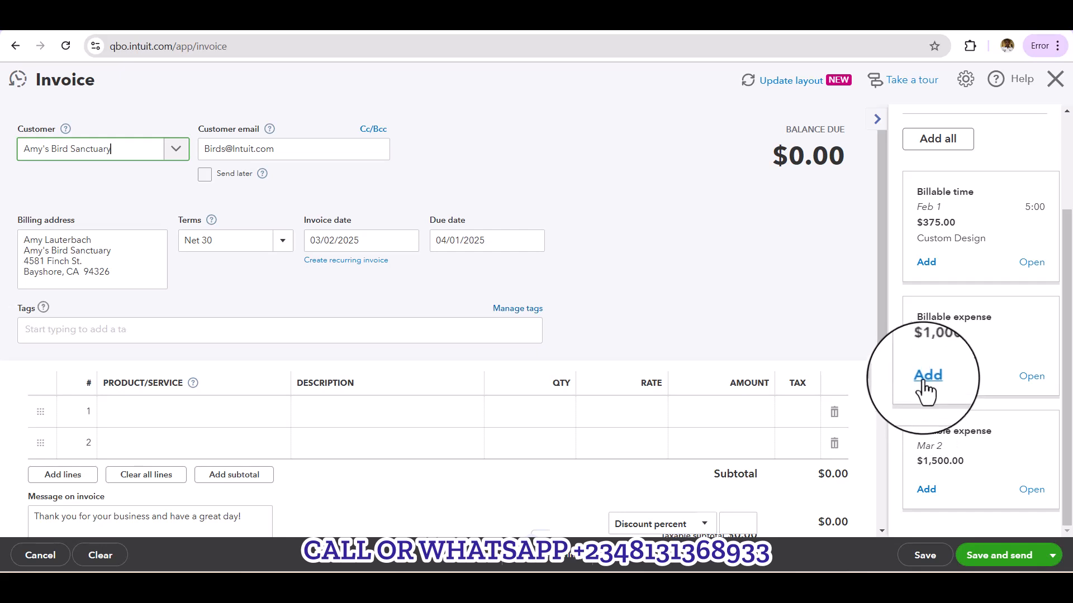
left_click(925, 380)
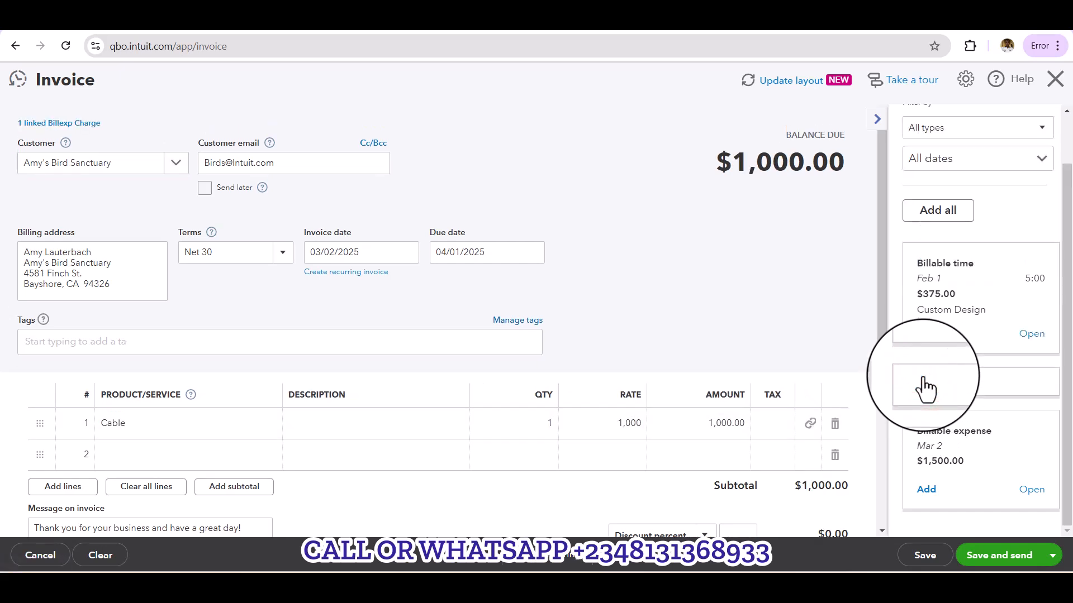
left_click(927, 492)
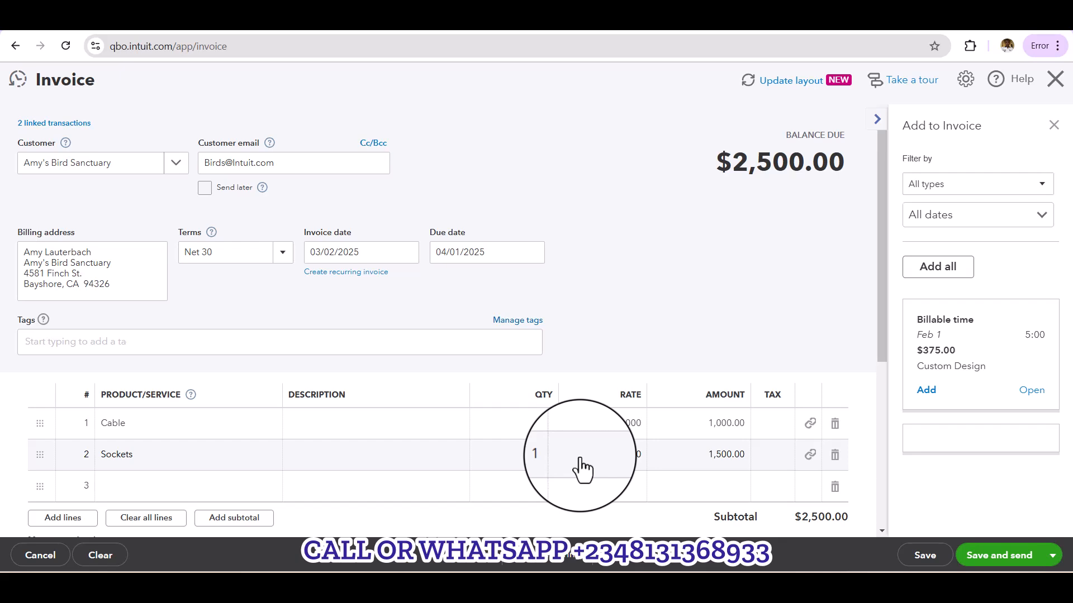
Save the invoice containing the Cable and Sockets lines and close its form.
scroll(581, 469, "down", 3)
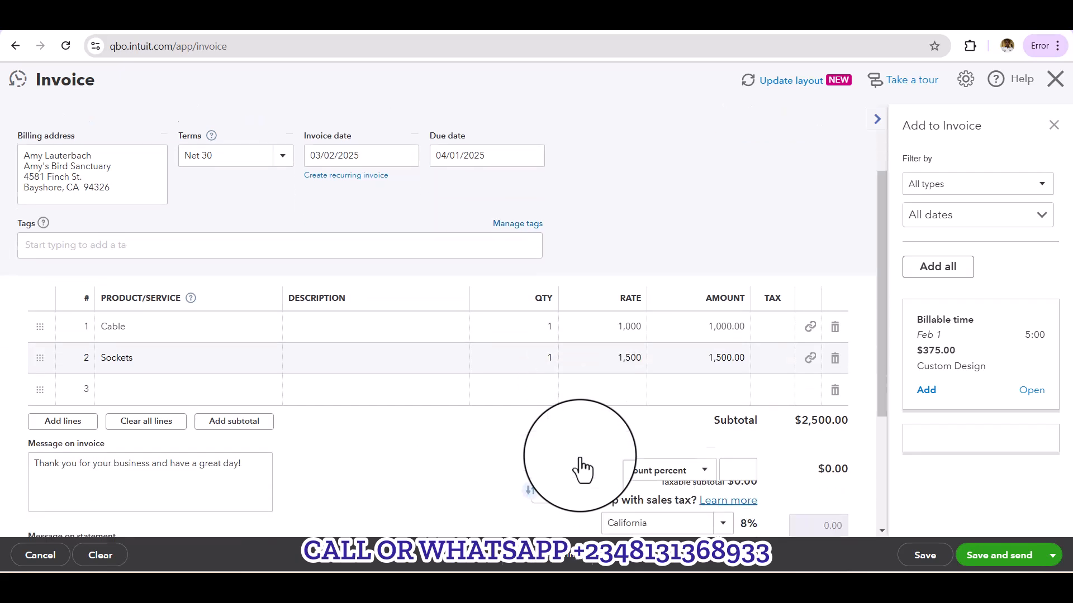
scroll(581, 470, "down", 3)
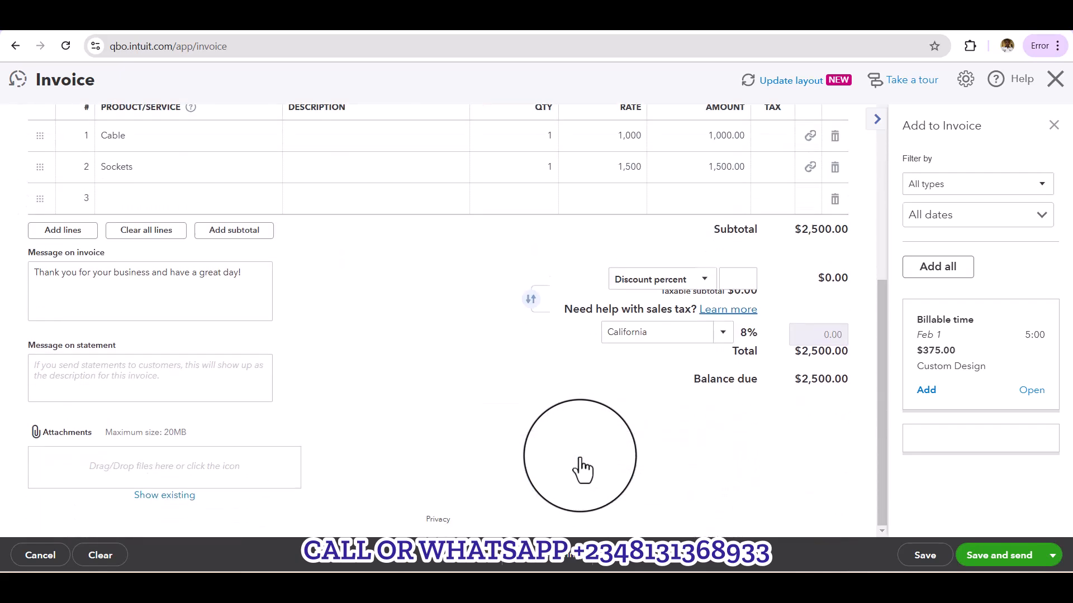
left_click(1053, 558)
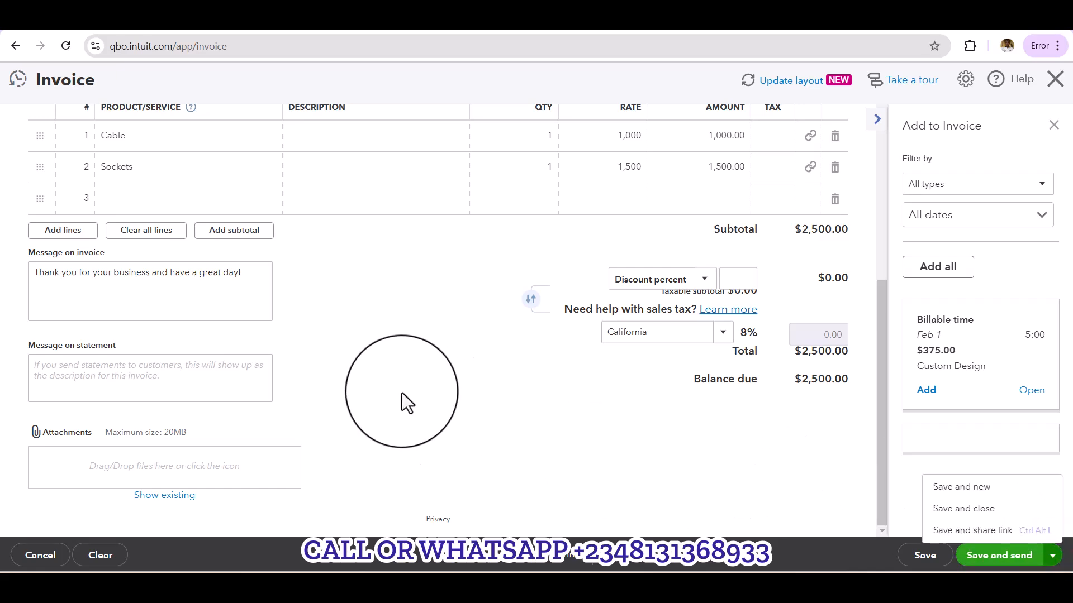
scroll(402, 394, "up", 6)
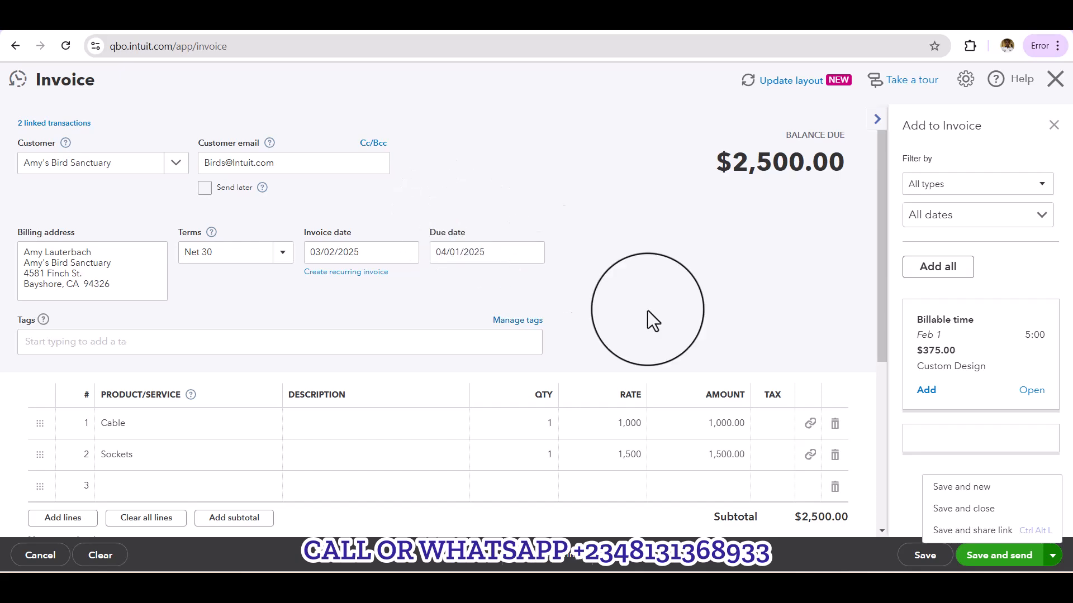
left_click(968, 513)
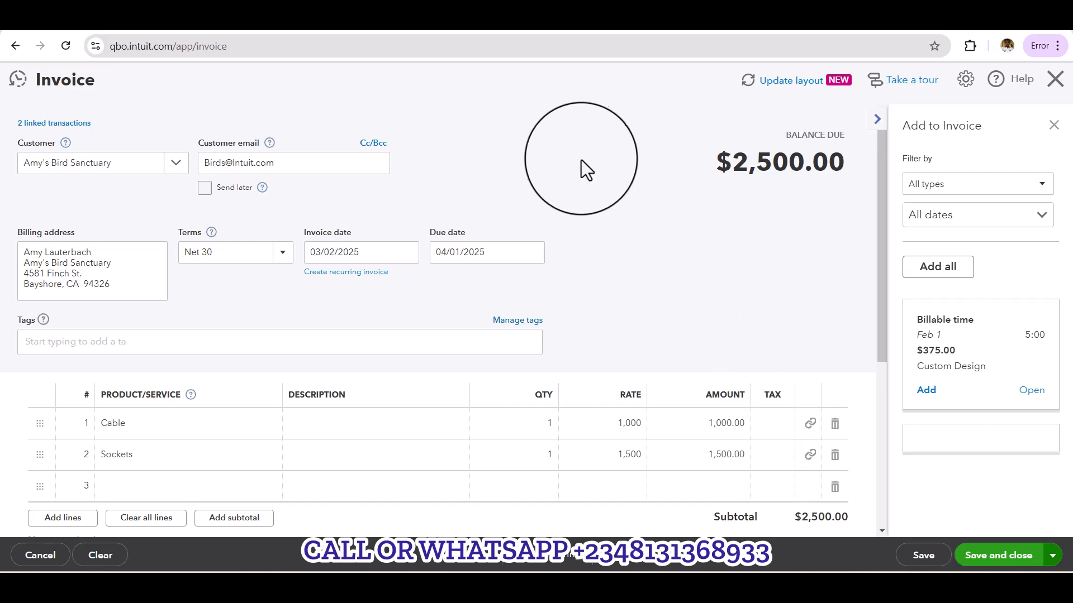
left_click(558, 100)
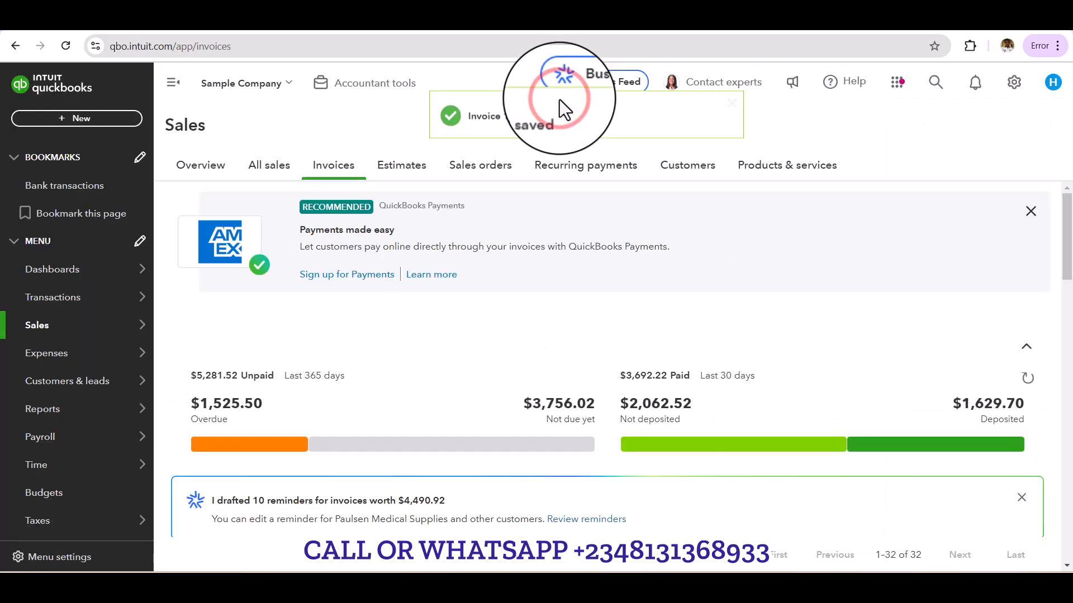